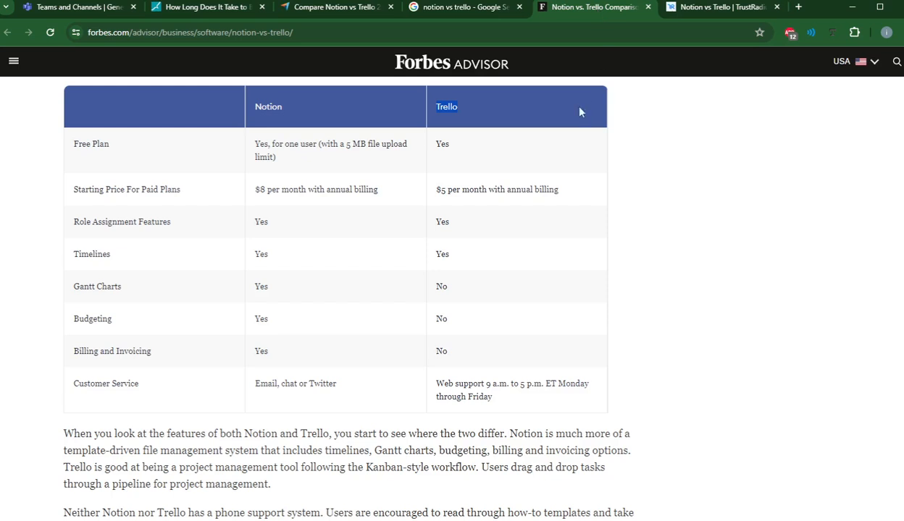
Step: Highlight the Notion column heading in the Forbes table, then browse the TrustRadius and Capterra comparisons
left_click_drag(323, 107, 252, 107)
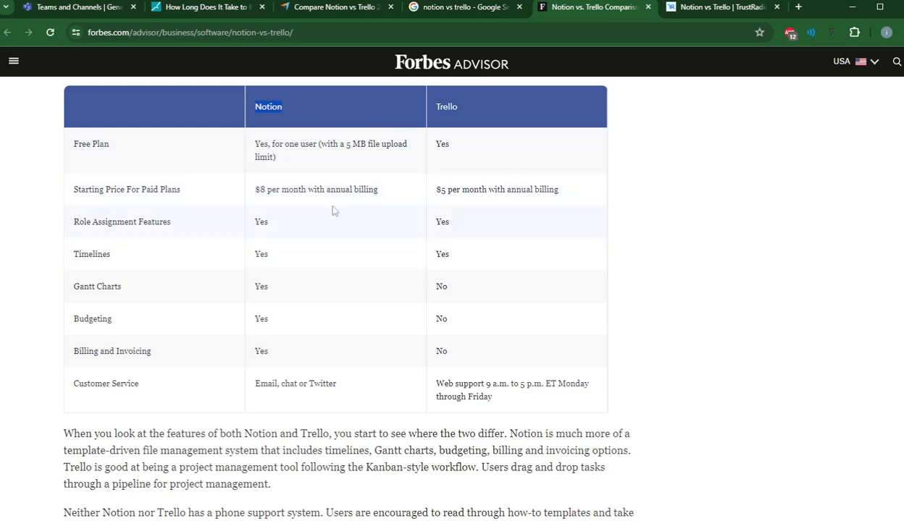
left_click(742, 5)
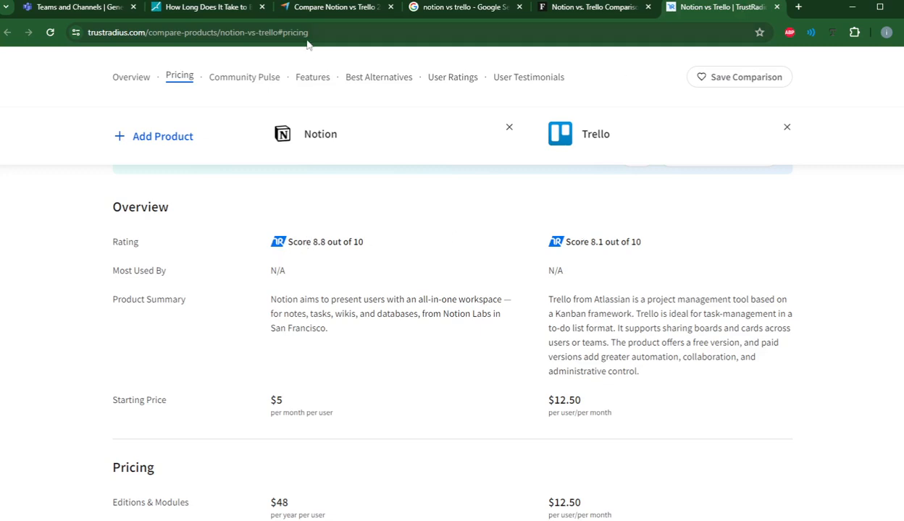
left_click(299, 9)
left_click(228, 8)
Step: Highlight the five numbered project stages in the Teams Classwork assignment, then switch to Notion
left_click(90, 8)
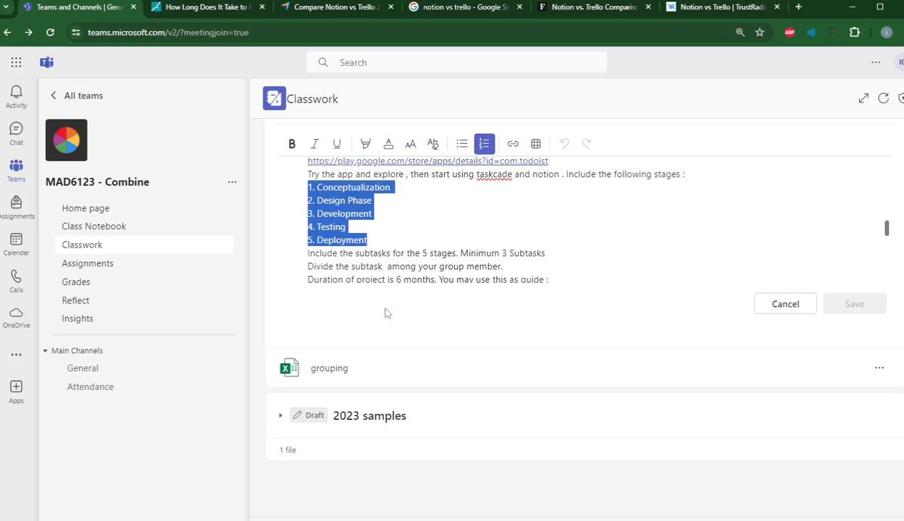
scroll(414, 259, "up", 1)
scroll(413, 259, "down", 1)
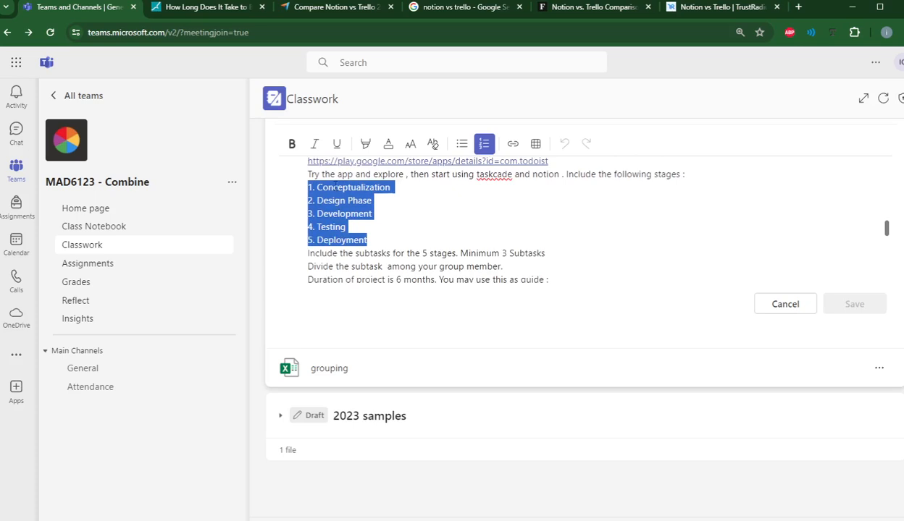
left_click(327, 183)
left_click_drag(306, 187, 376, 238)
left_click(474, 519)
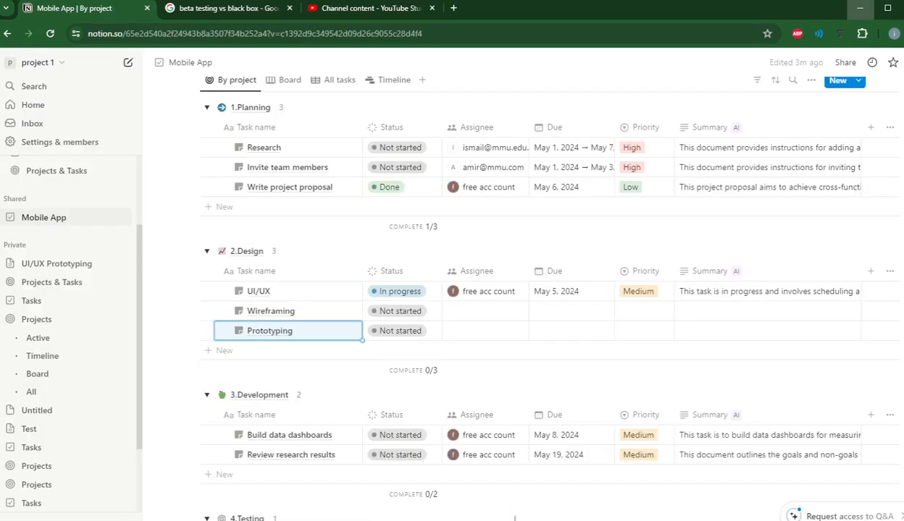
left_click(326, 519)
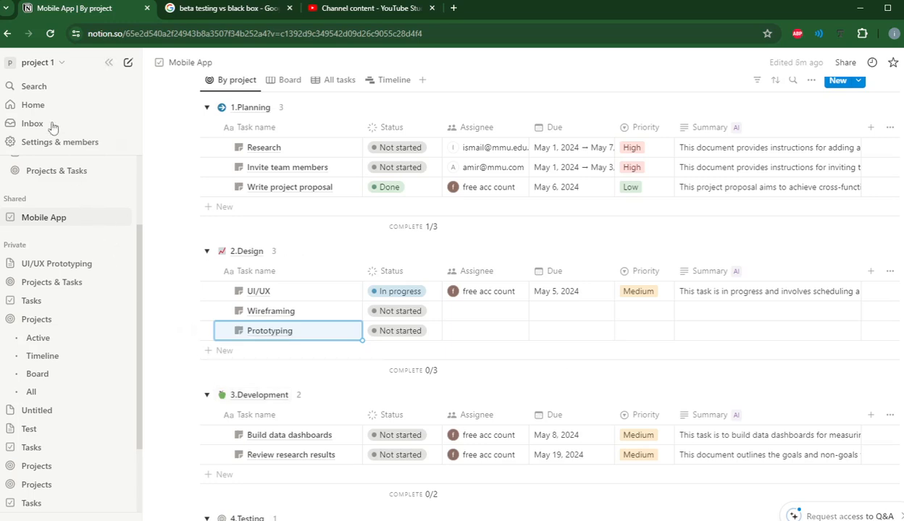
Step: Add the Projects & tasks template from the Templates gallery to the Private workspace
scroll(115, 344, "down", 3)
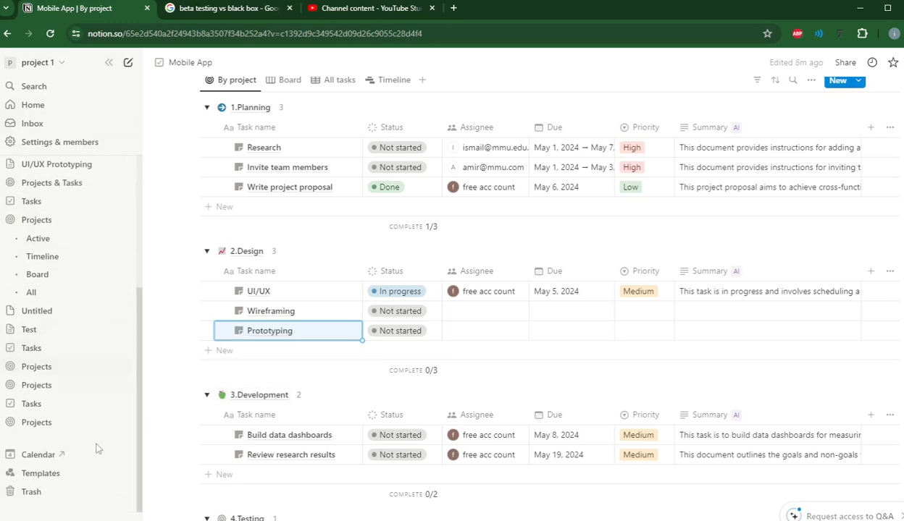
left_click(56, 475)
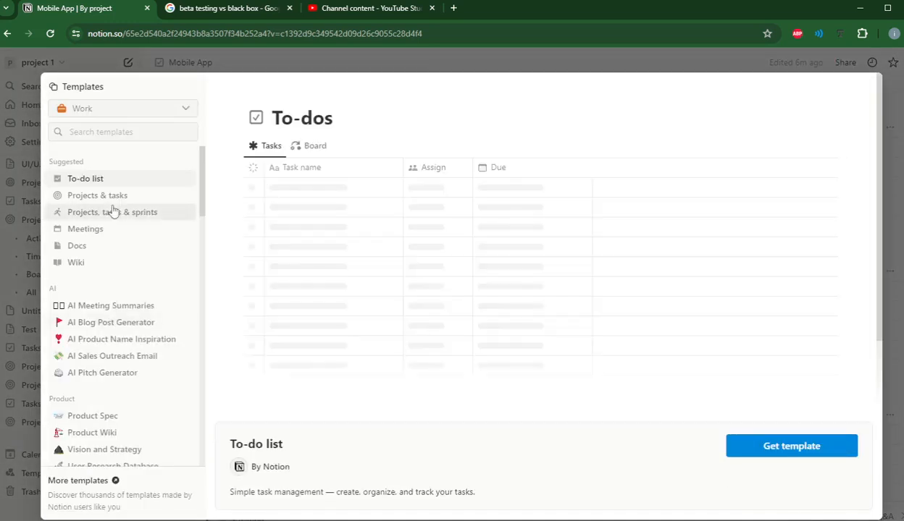
left_click(113, 197)
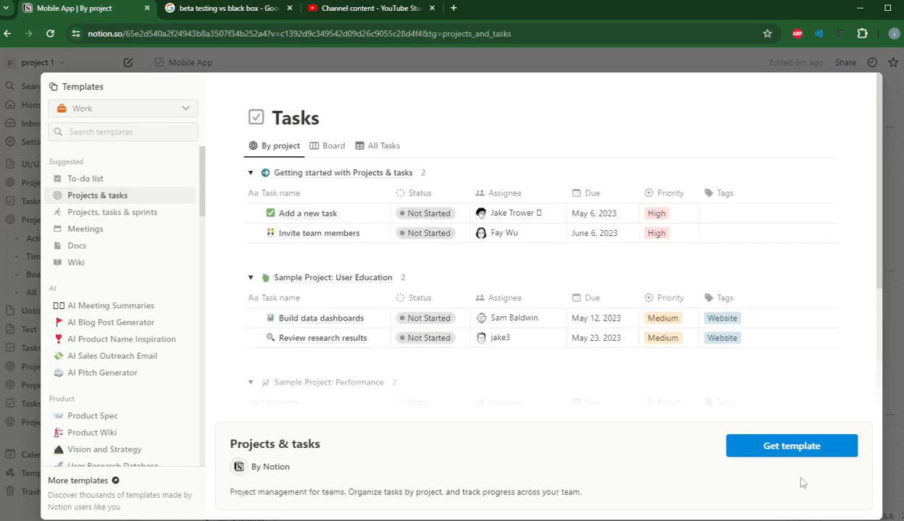
left_click(747, 443)
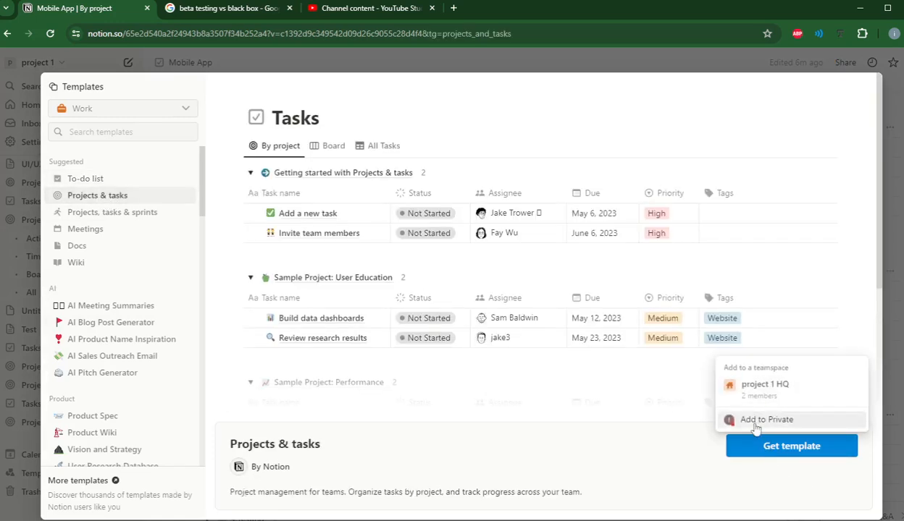
left_click(753, 420)
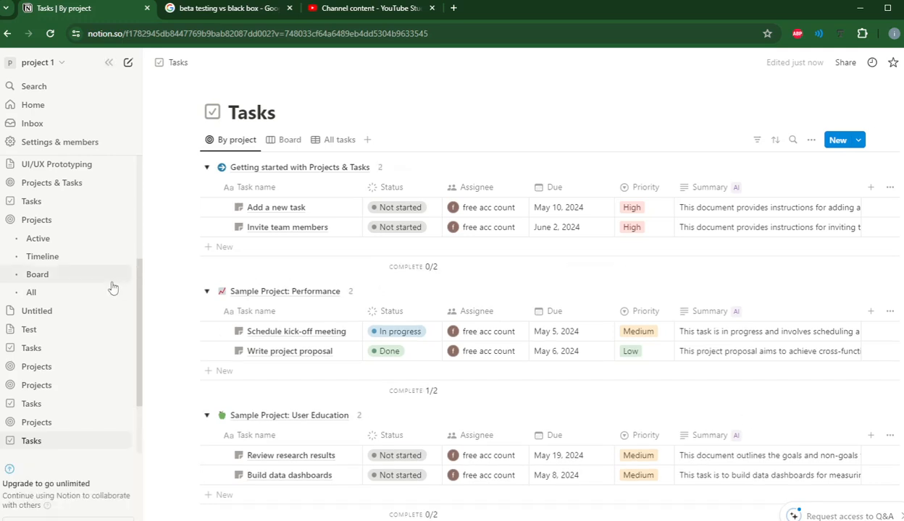
Step: Collapse the Getting started, Sample Project: Performance and Sample Project: User Education groups
left_click(207, 169)
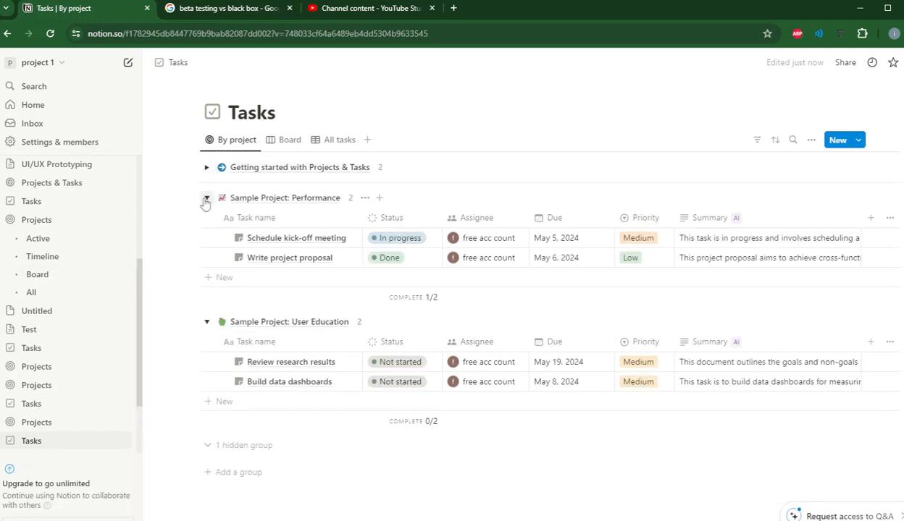
left_click(206, 198)
left_click(206, 228)
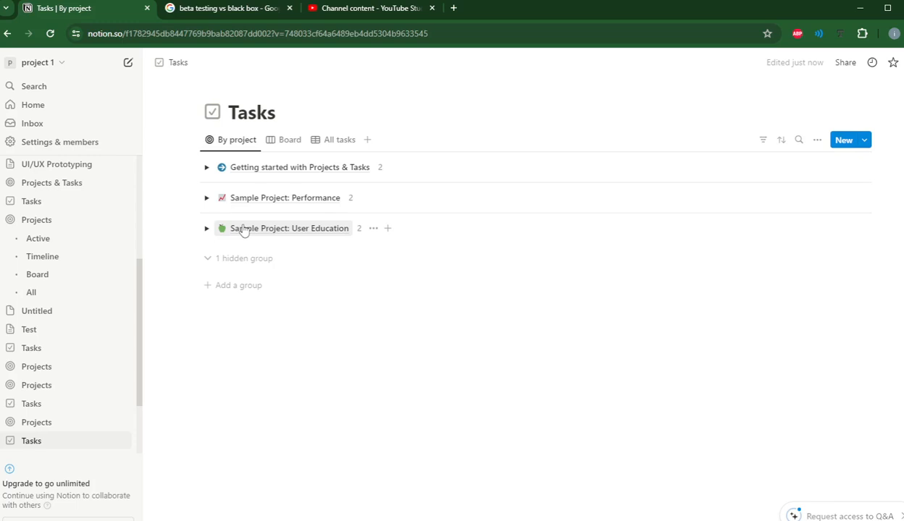
Step: Add a new project group named '1.Plan'
left_click(218, 291)
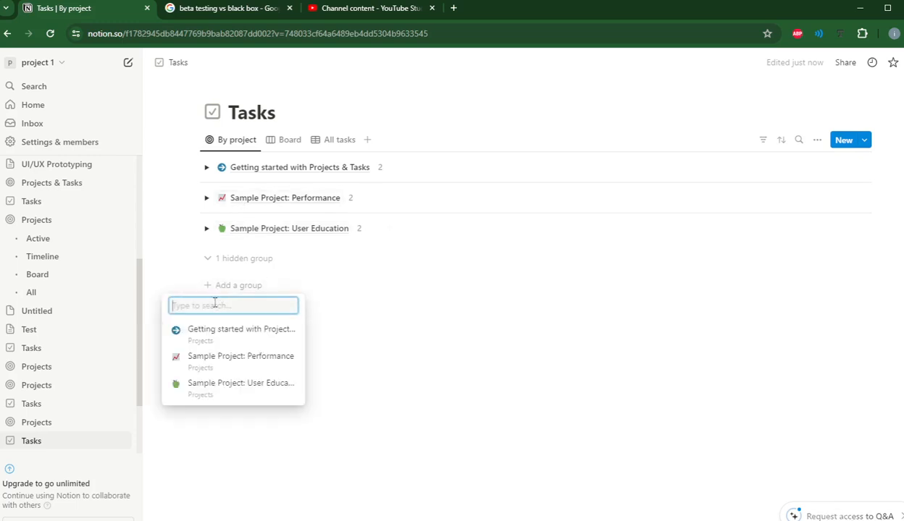
type("1.")
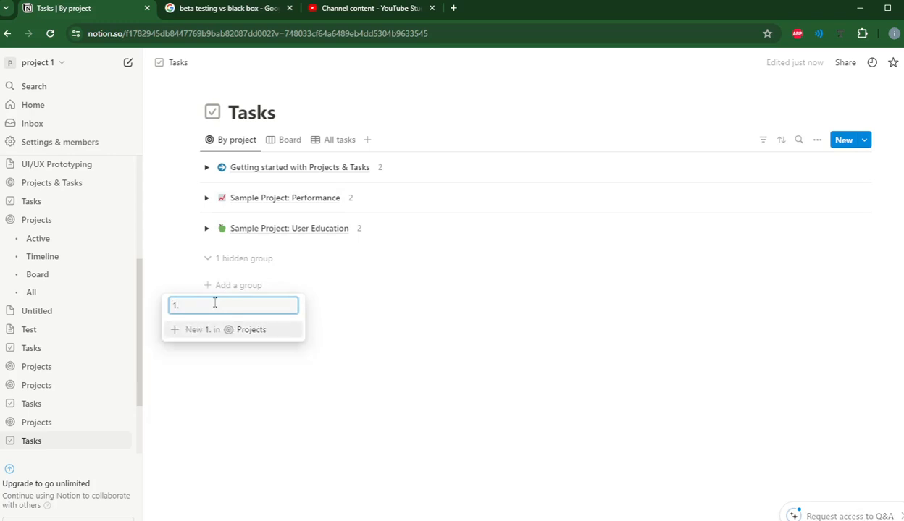
type("Plan")
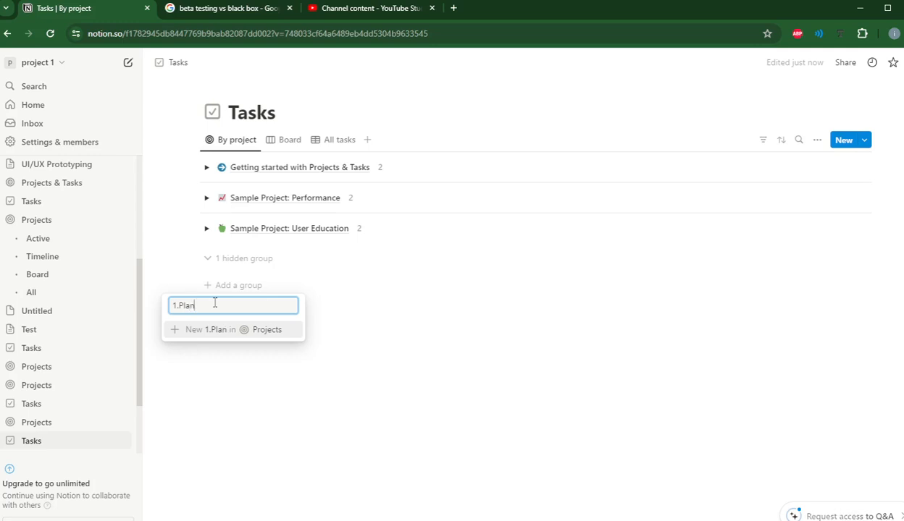
key("Return")
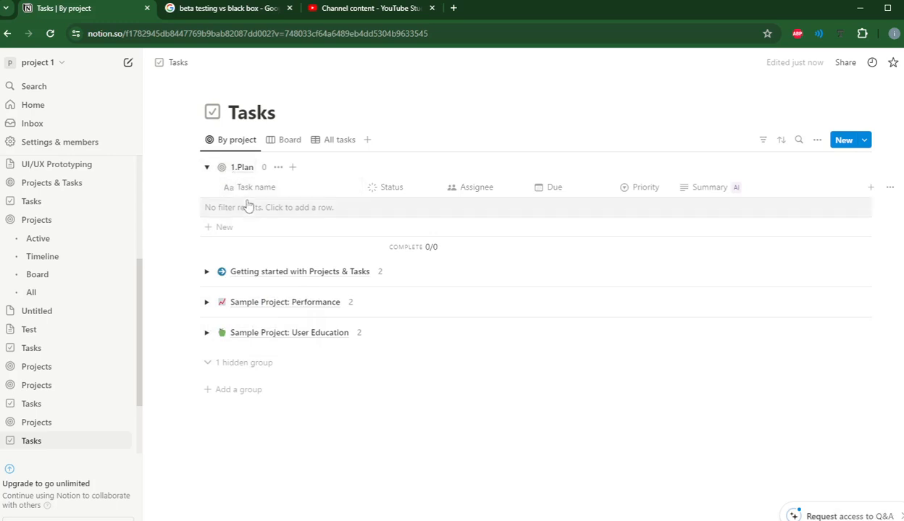
Step: Sort the tasks by Task name
left_click(781, 141)
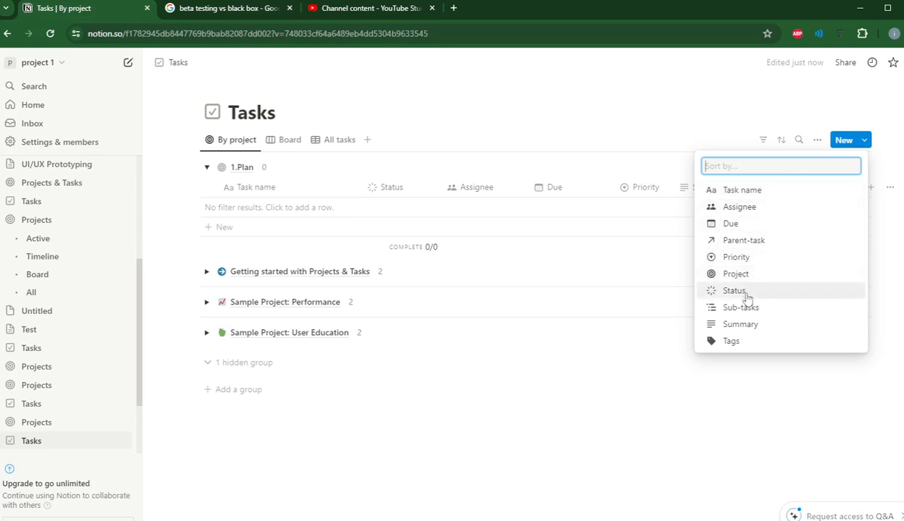
left_click(739, 192)
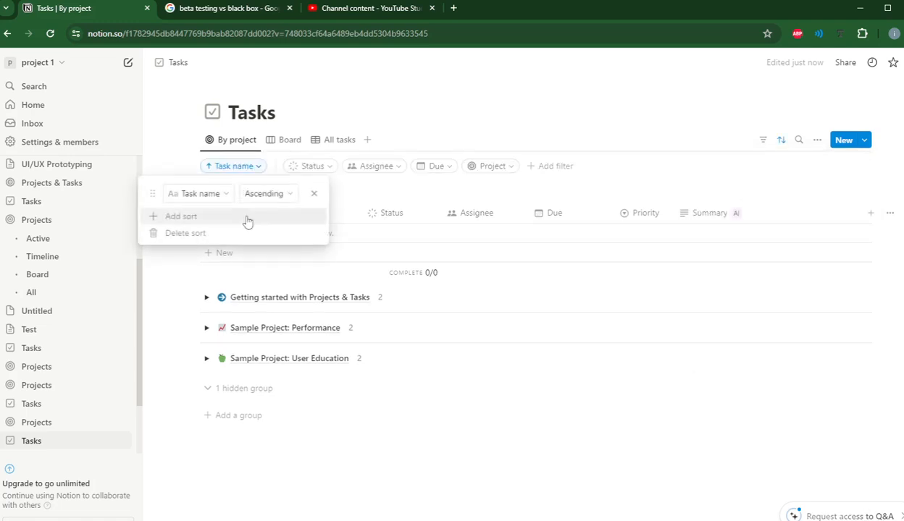
left_click(413, 100)
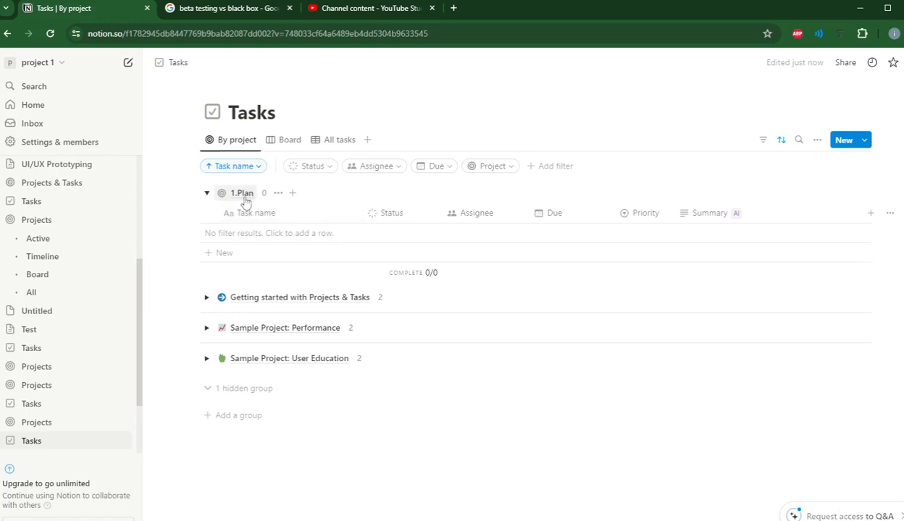
Step: Add a task named 'Research' under 1.Plan and start choosing its assignee
left_click(252, 233)
type("Task")
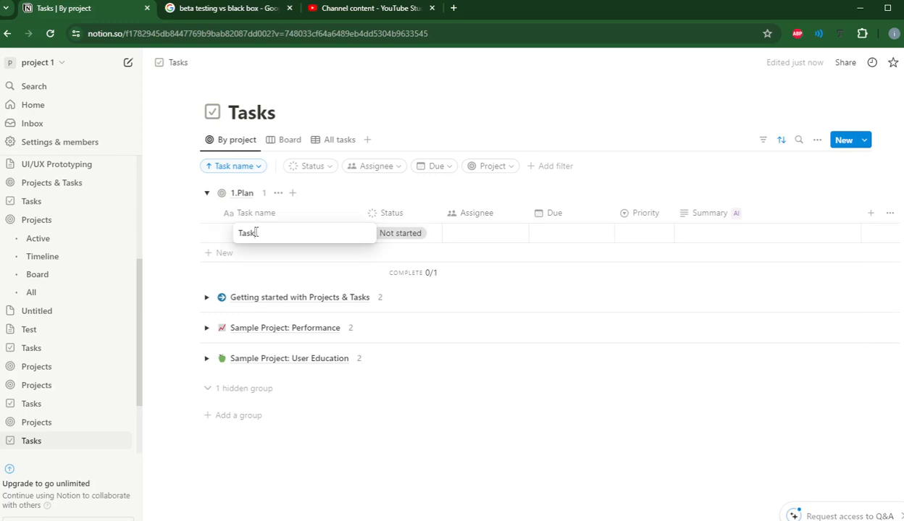
double_click(243, 233)
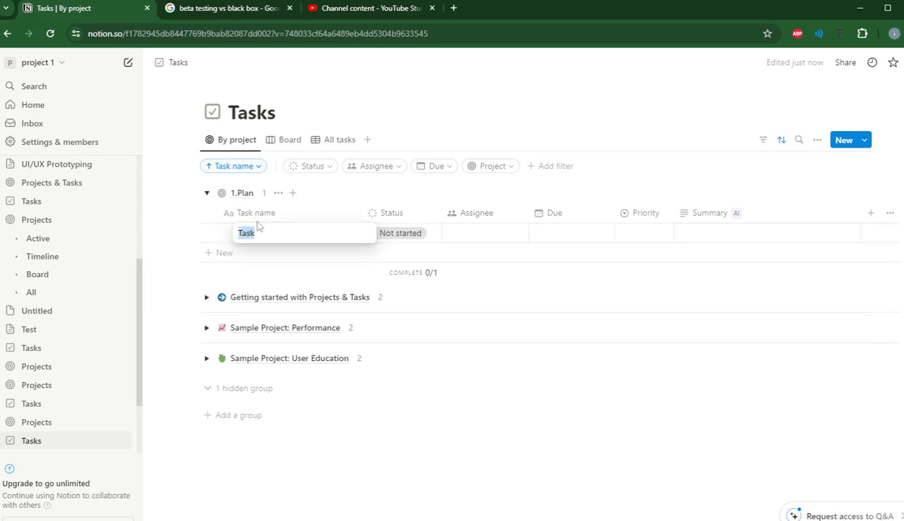
type("Res")
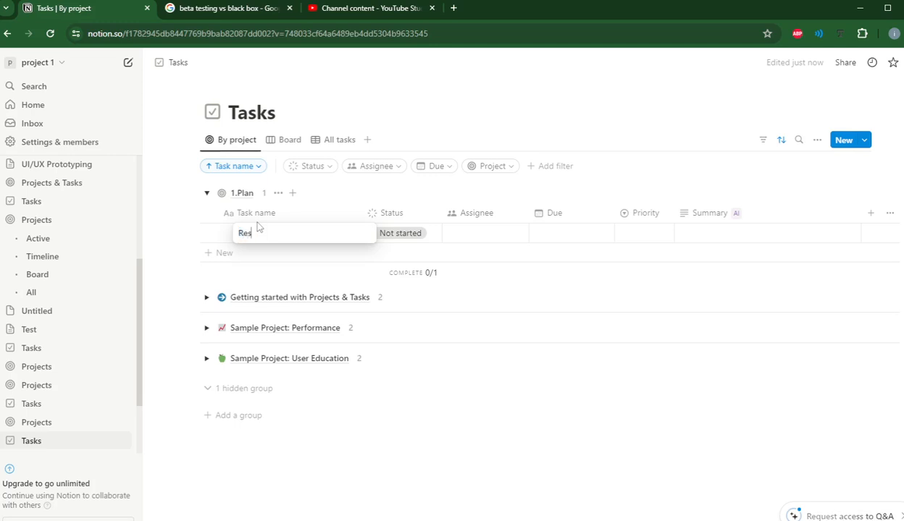
type("earch")
key("Return")
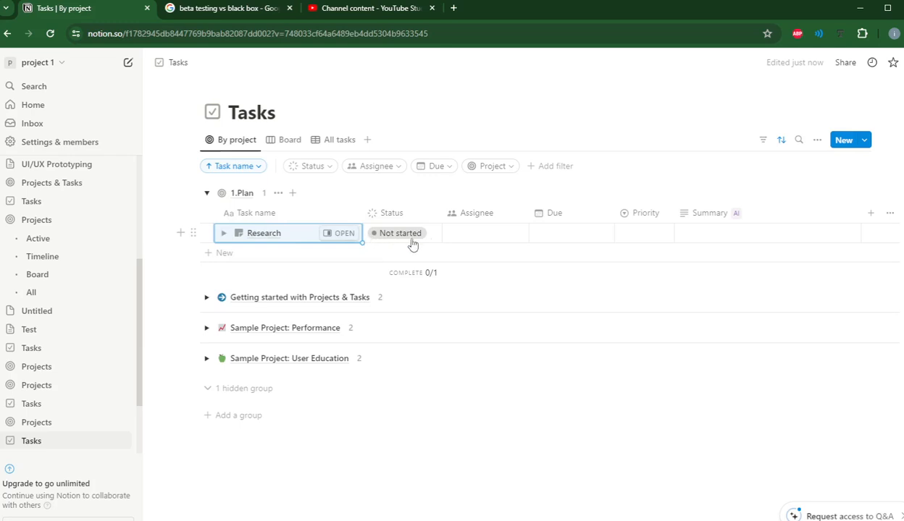
left_click(453, 233)
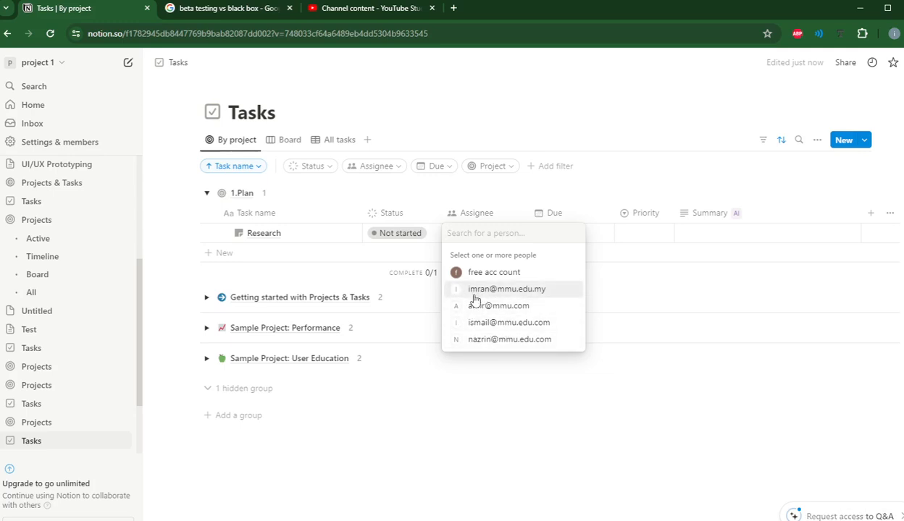
Step: Assign Research to a team member and give it a May 1–7, 2024 due date range
left_click(524, 309)
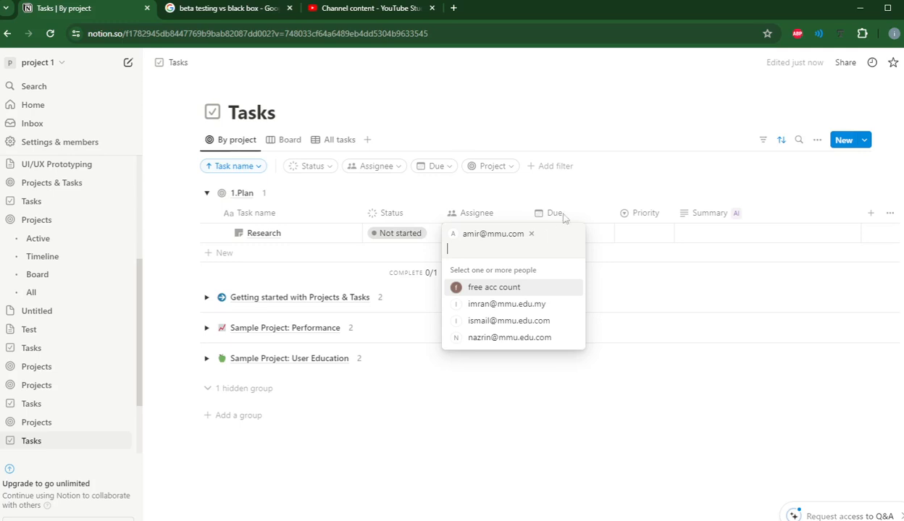
key("Escape")
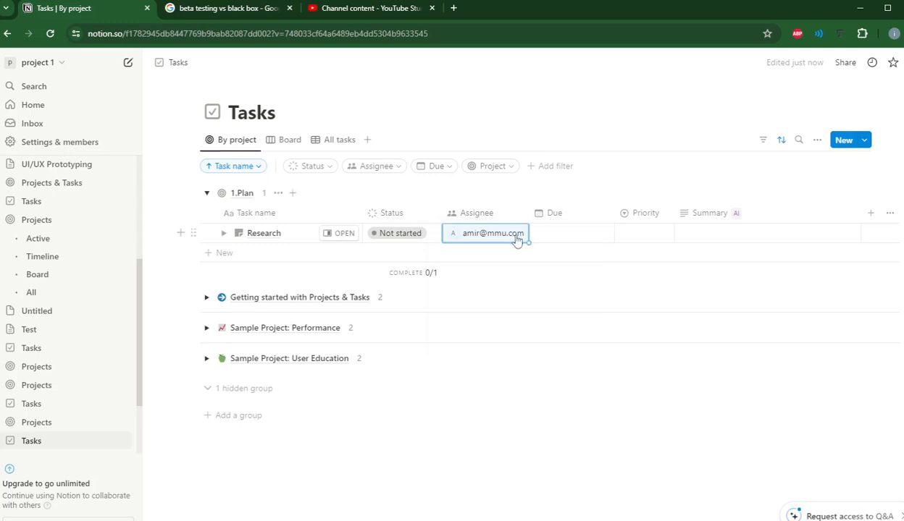
left_click(561, 230)
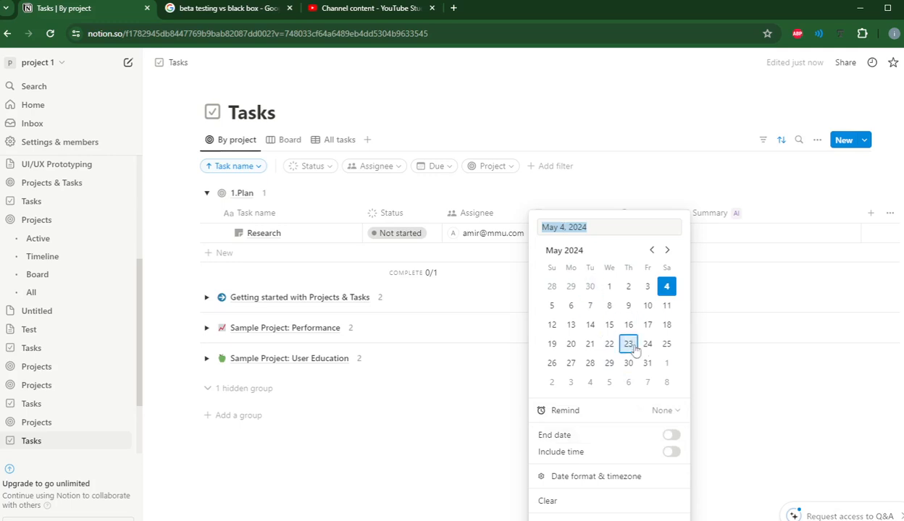
left_click(607, 287)
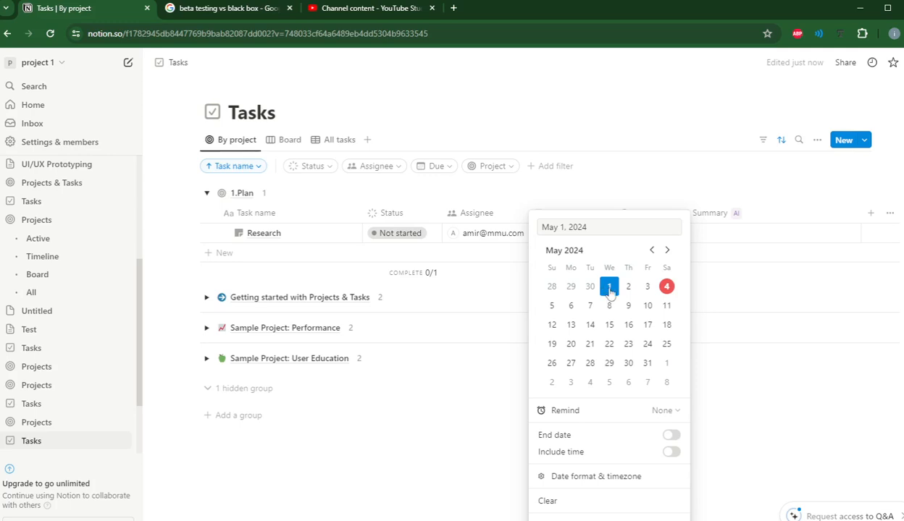
left_click(672, 436)
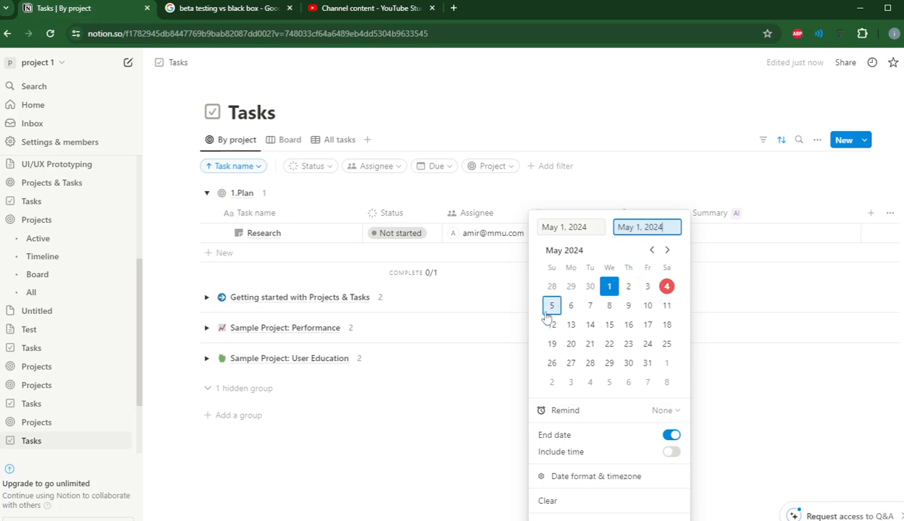
left_click(589, 310)
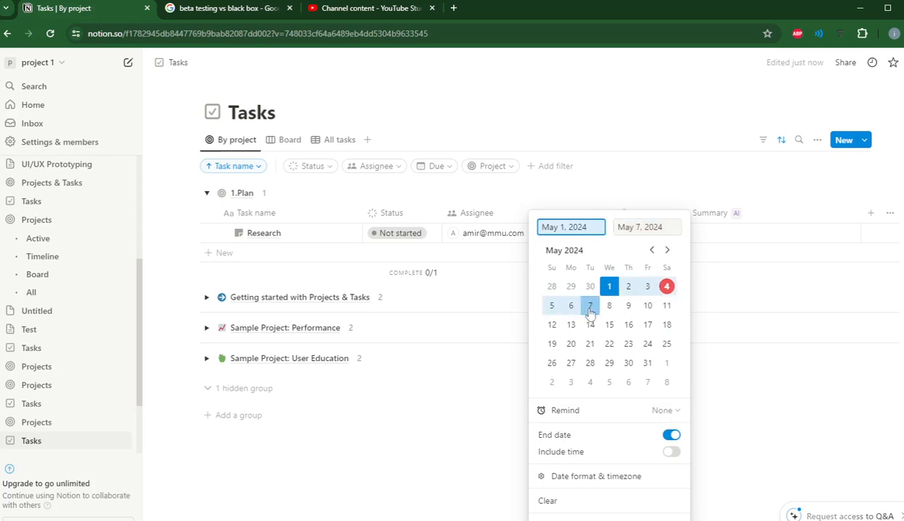
left_click(723, 298)
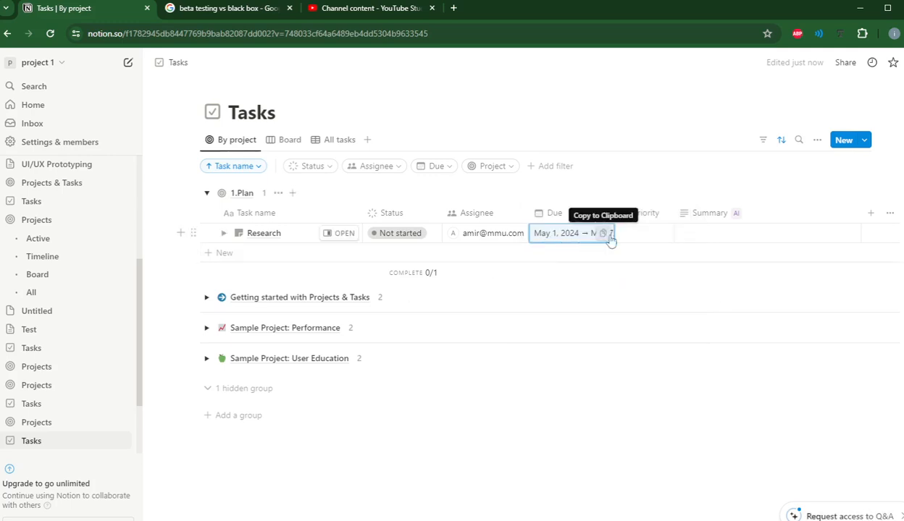
left_click(308, 298)
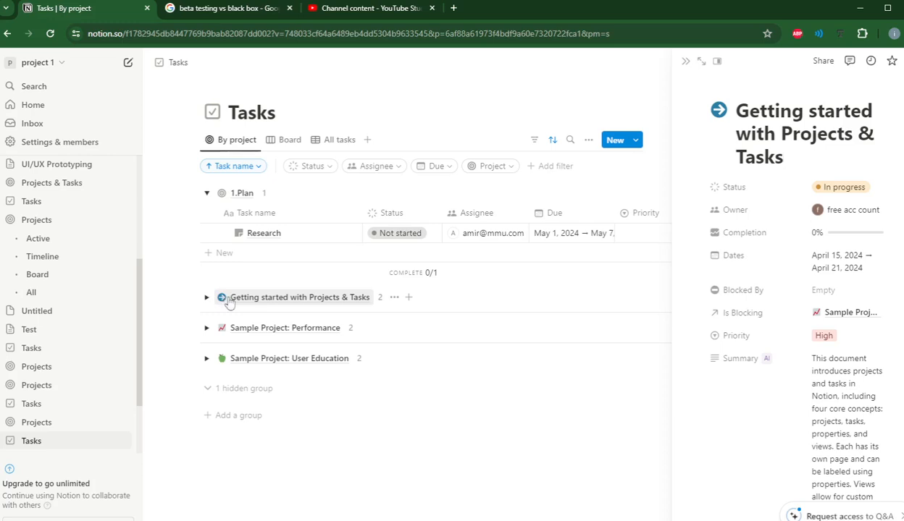
Step: Rename the Getting started with Projects & Tasks project to '2.Design'
left_click_drag(787, 159, 736, 110)
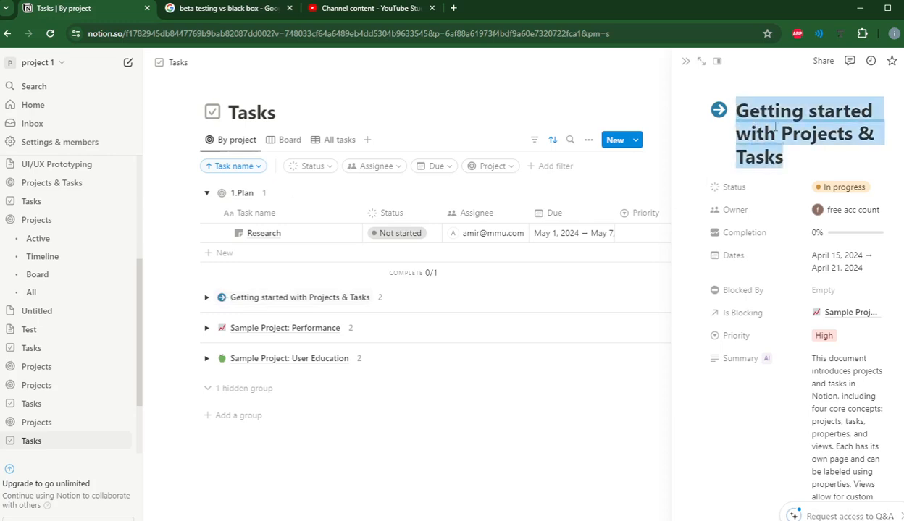
type("2.")
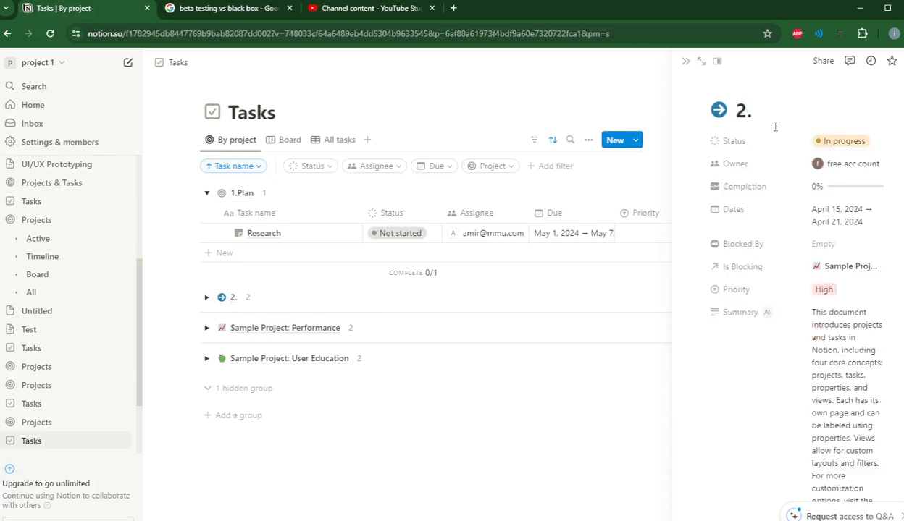
type("De")
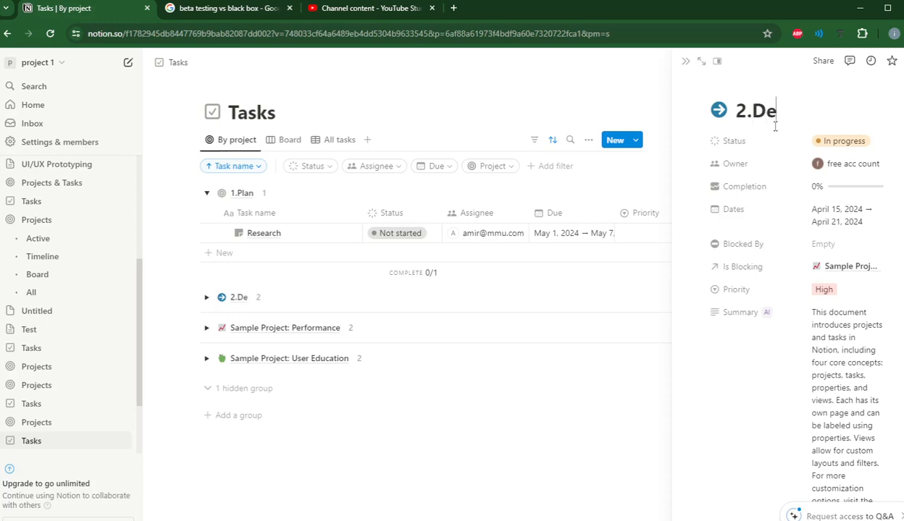
type("sign")
scroll(775, 126, "down", 3)
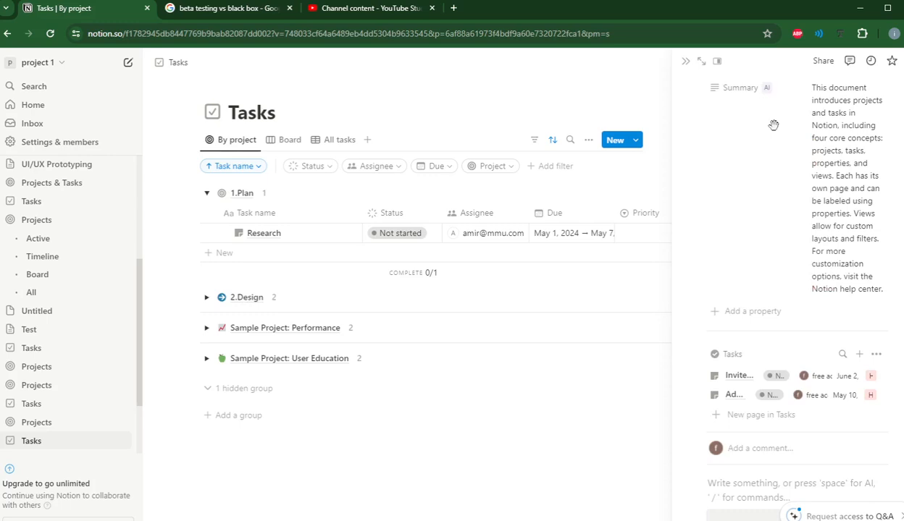
Step: Expand the 2.Design group to show its two tasks, leaving task titles unchanged
left_click(207, 298)
left_click(249, 336)
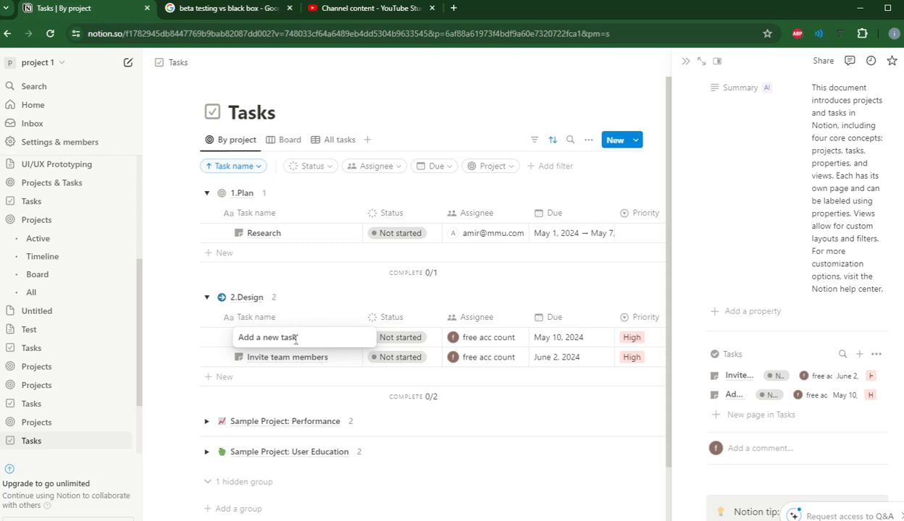
key("ctrl+shift+Left")
key("ctrl+shift+Left")
key("Escape")
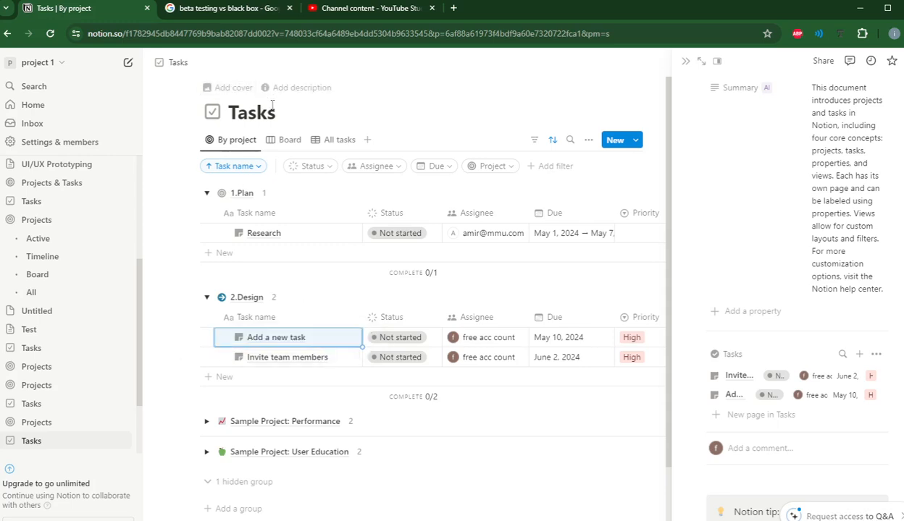
Step: Close the project side panel and start inviting a team member's e-mail address via Share
left_click(400, 128)
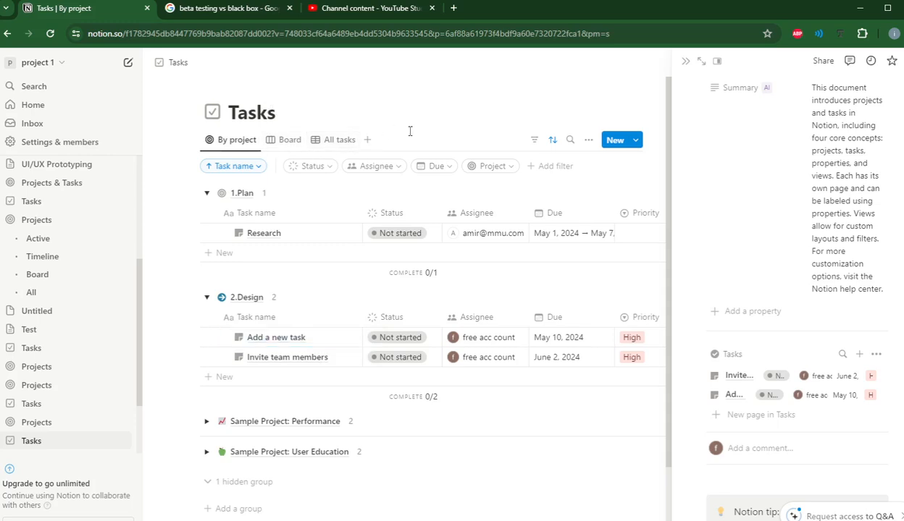
left_click(834, 65)
left_click(680, 116)
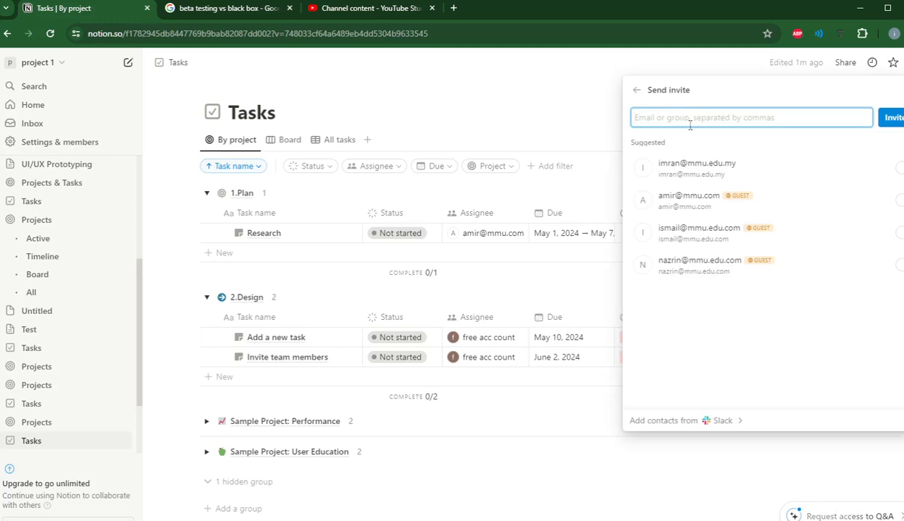
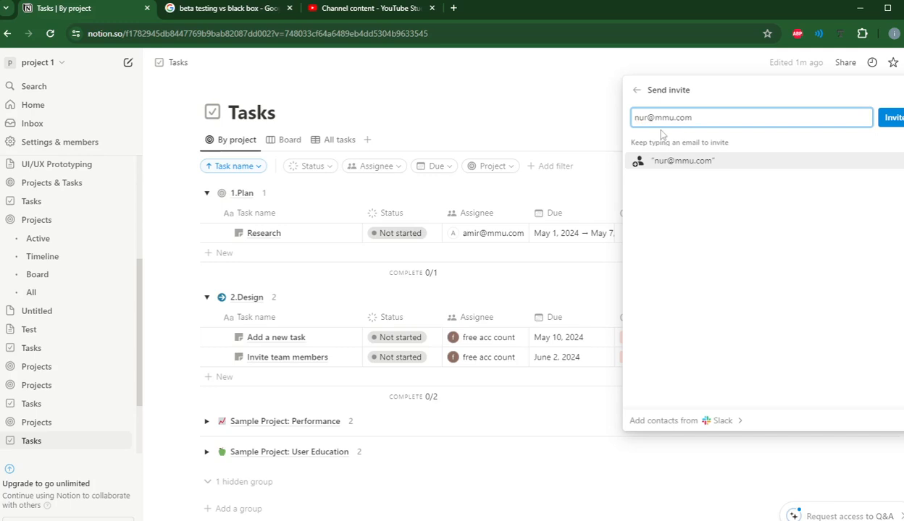
double_click(639, 117)
type("a")
key("Return")
type("ish")
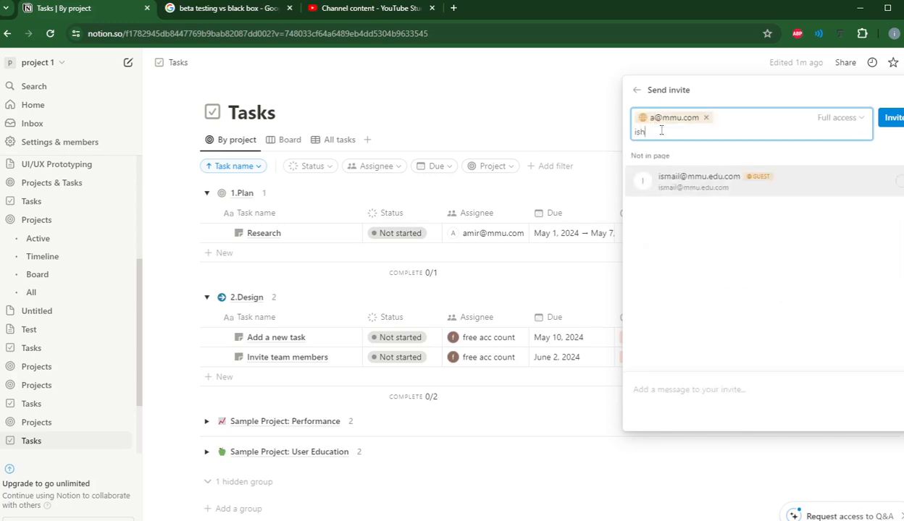
type("a")
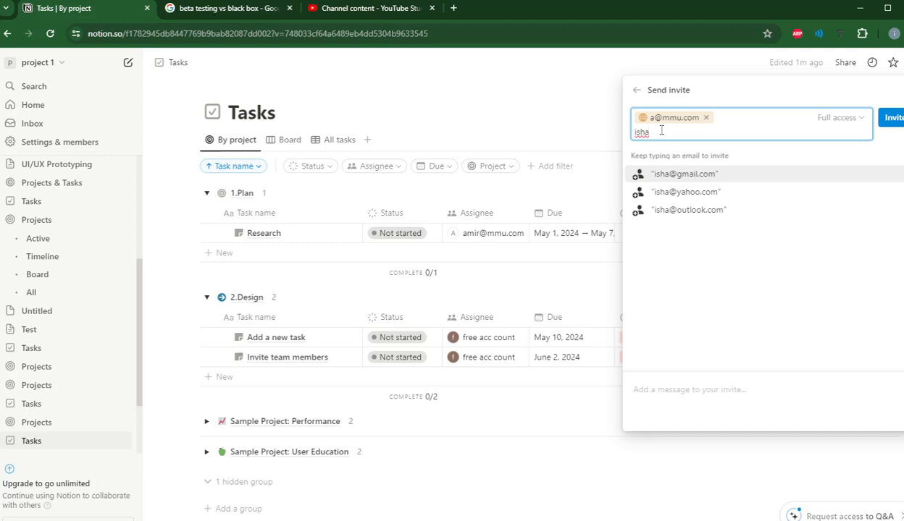
type("h")
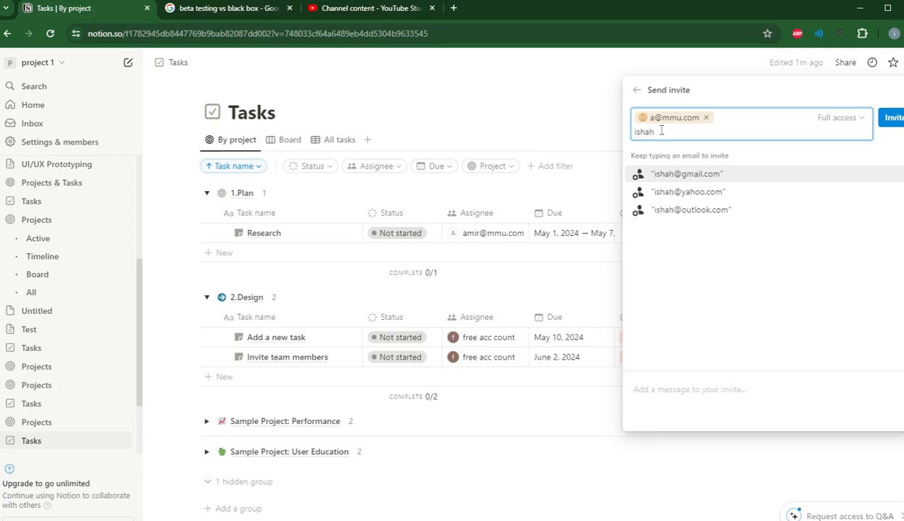
left_click_drag(661, 131, 638, 132)
Step: Discard the unsent invitation, returning to the Tasks by-project view
left_click(582, 112)
left_click(475, 329)
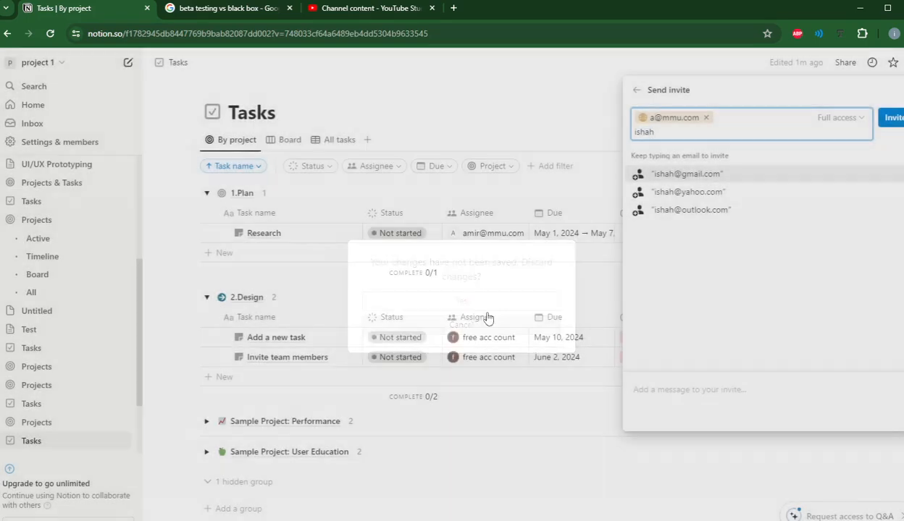
left_click(598, 85)
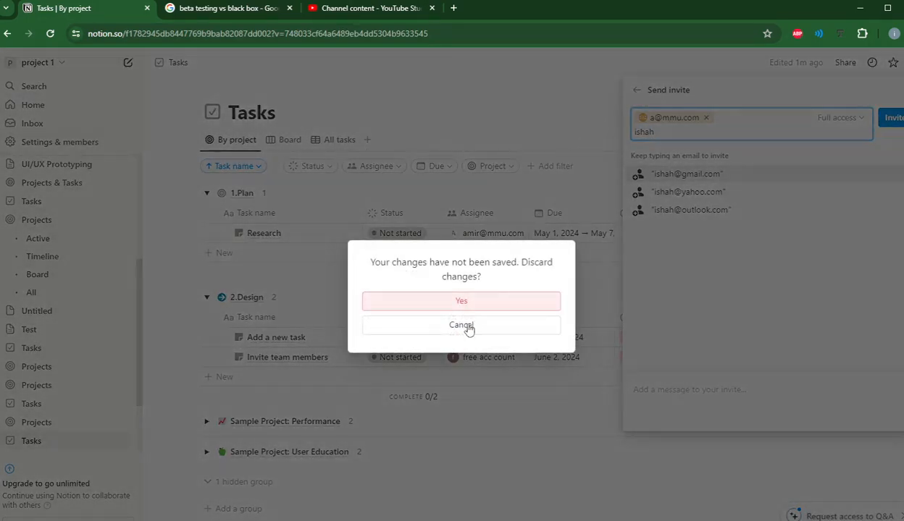
left_click(458, 304)
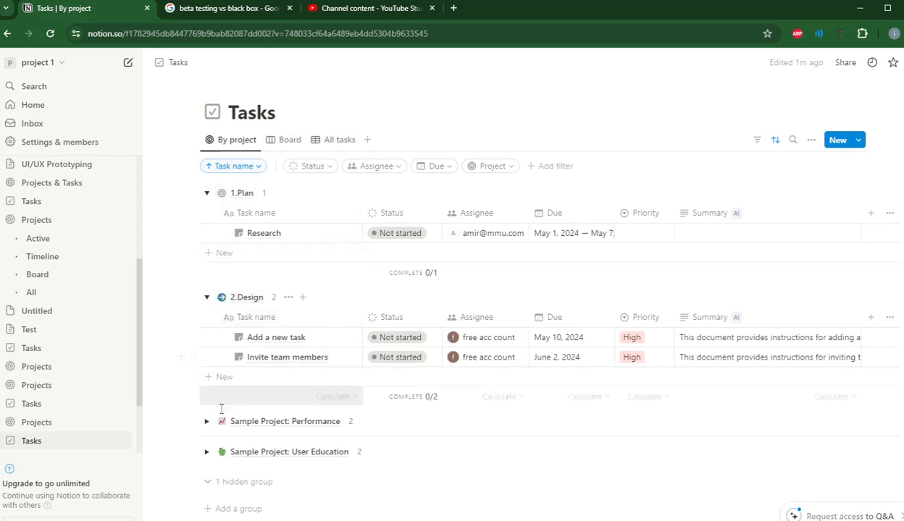
Step: Rename the Sample Project: Performance project to '3'
left_click(257, 423)
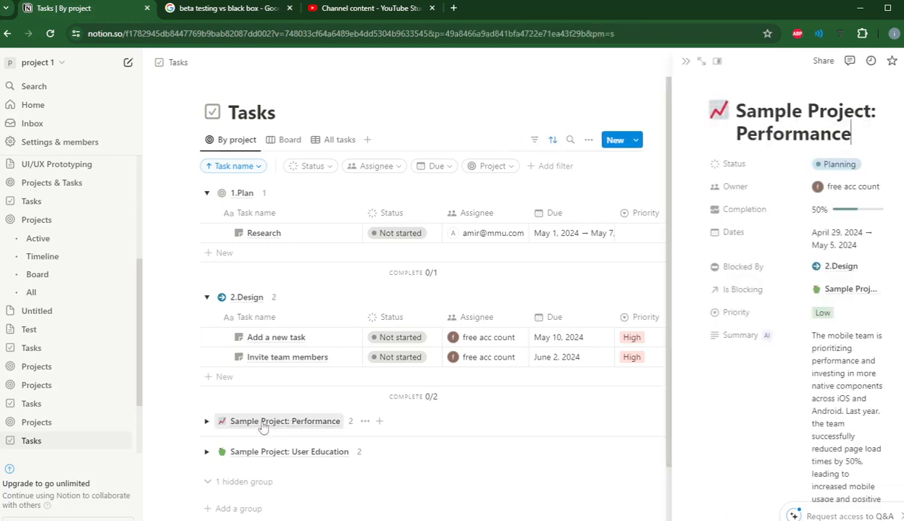
left_click_drag(850, 135, 733, 114)
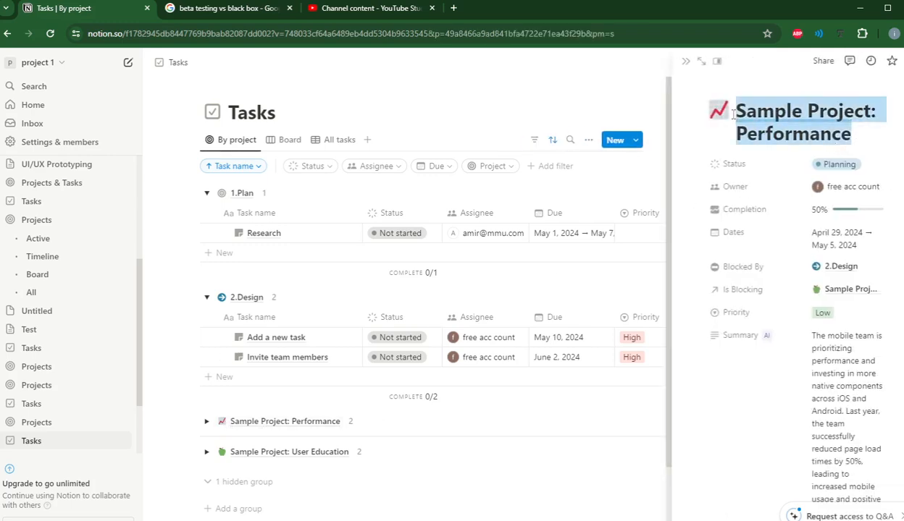
type("3")
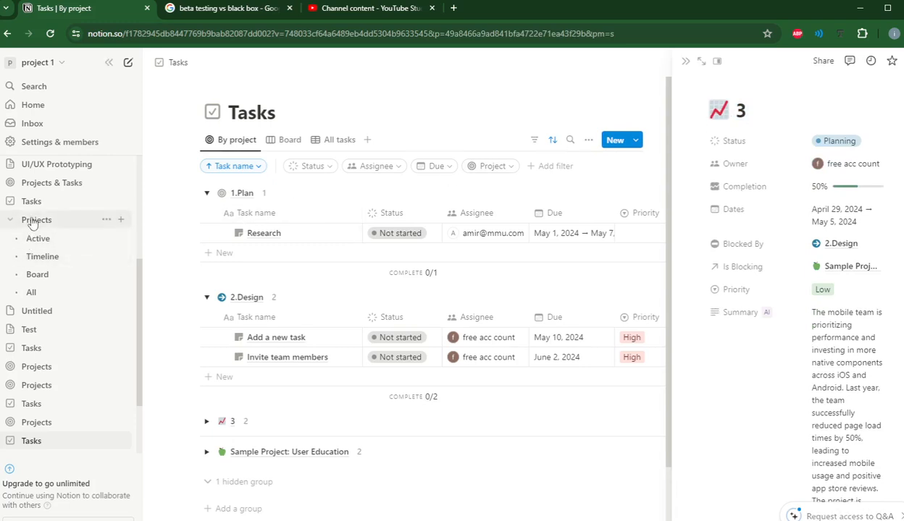
left_click(42, 367)
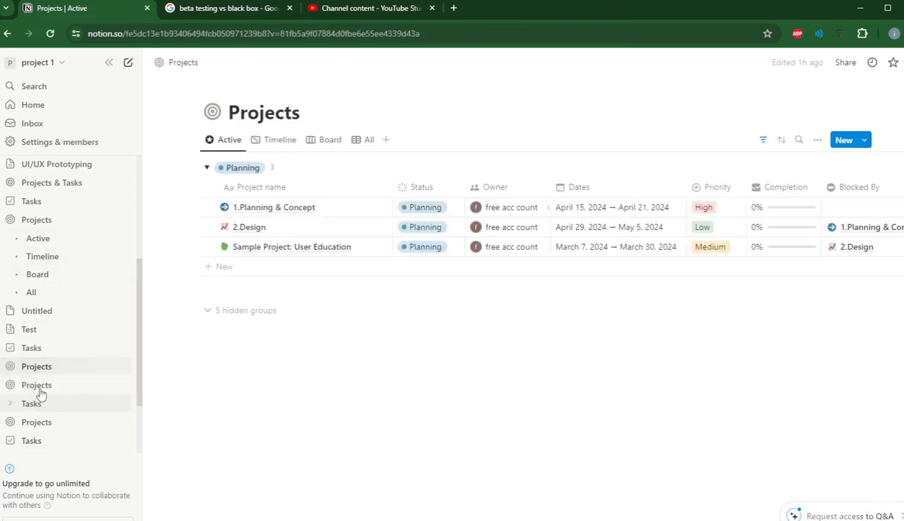
Step: Browse the Projects database copies and Projects & Tasks page, showing the private Projects database as a timeline
left_click(38, 386)
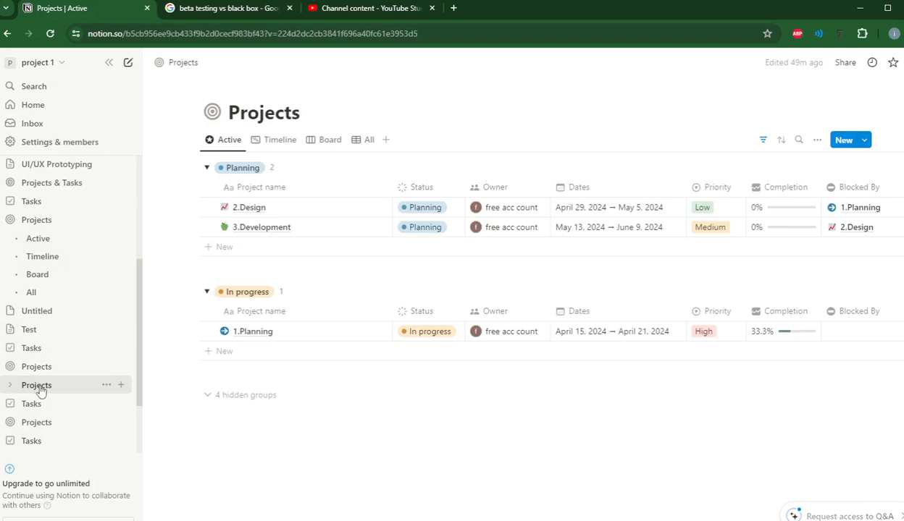
left_click(40, 422)
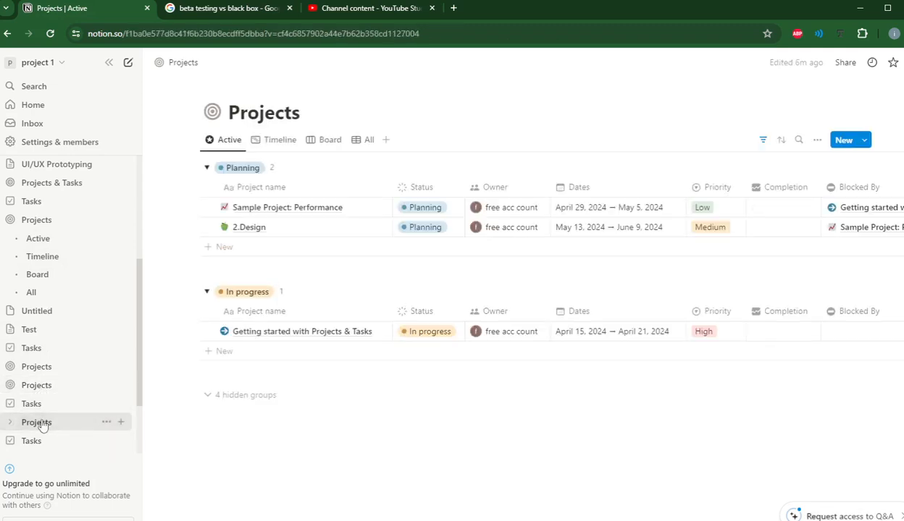
left_click(37, 220)
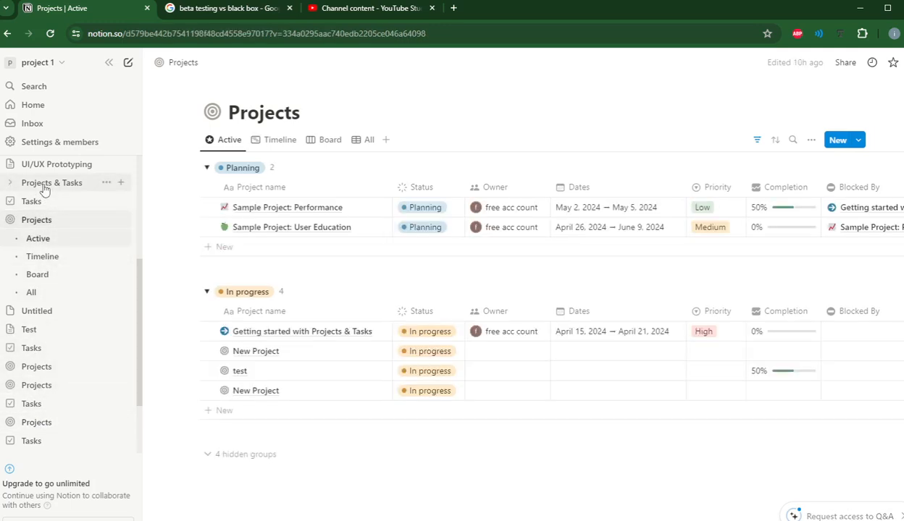
left_click(44, 186)
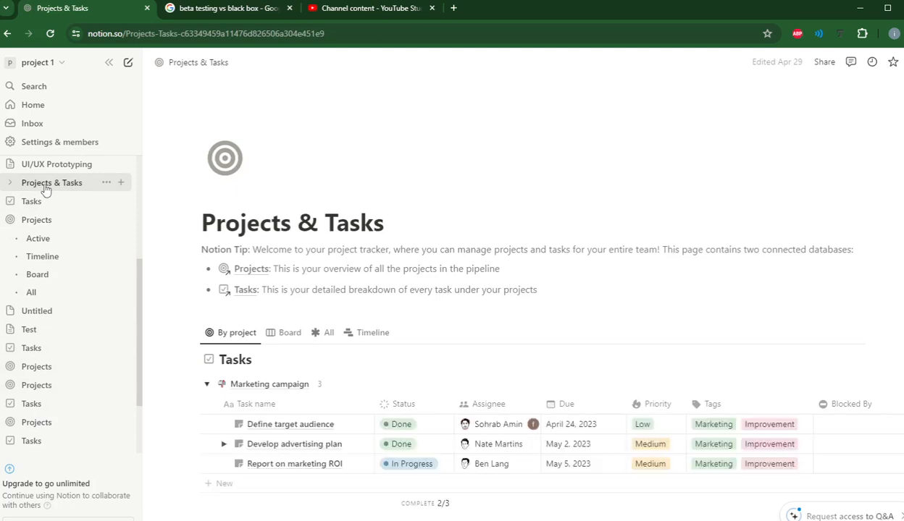
left_click(46, 189)
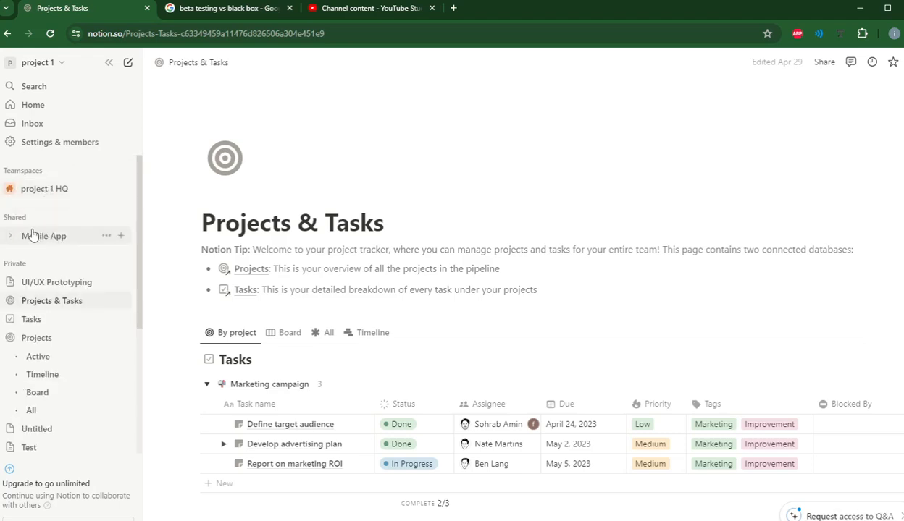
left_click(37, 339)
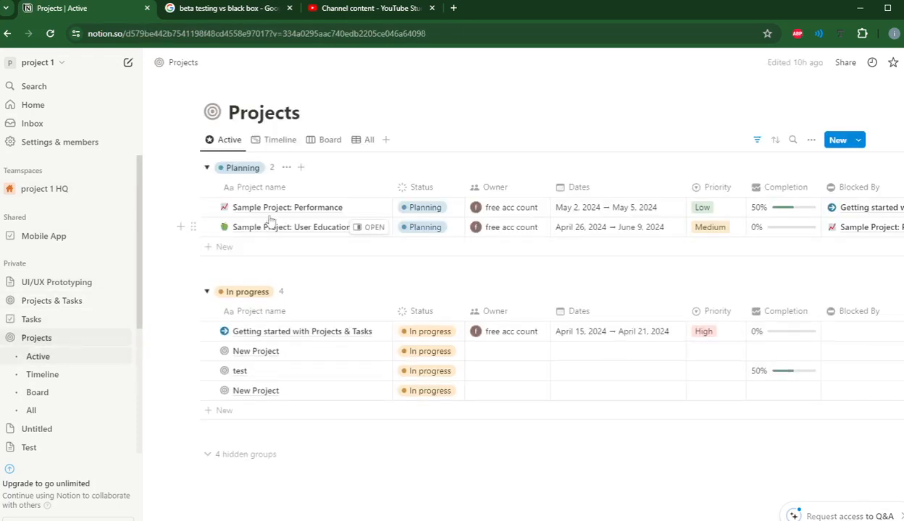
left_click(280, 141)
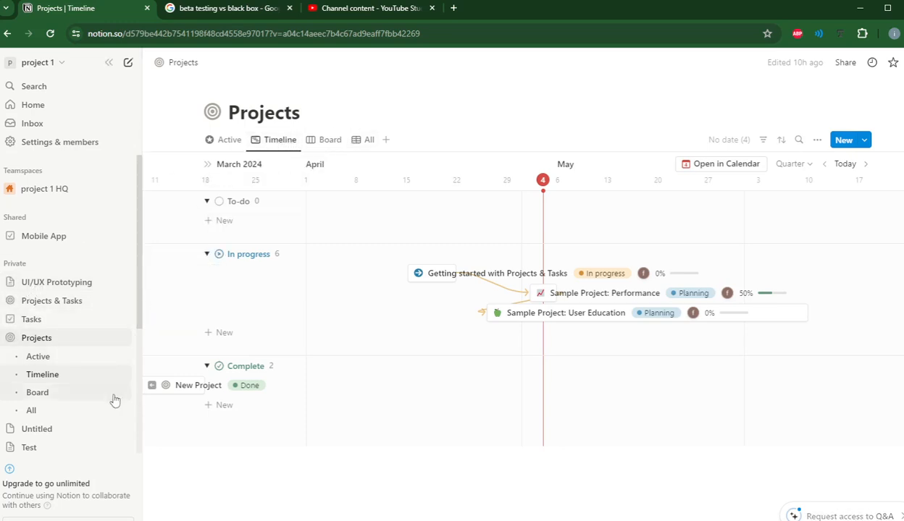
scroll(113, 399, "down", 3)
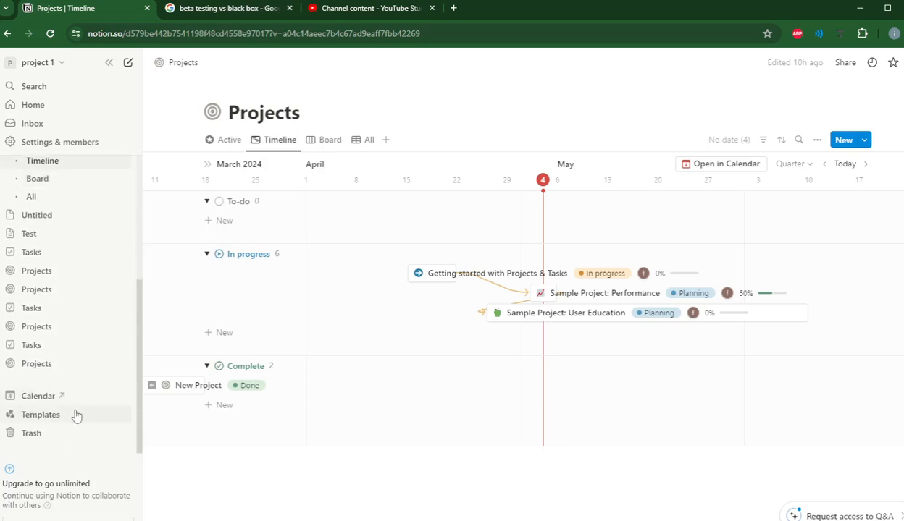
Step: Look through the remaining Projects copies, Tasks and Untitled pages, ending on the projects timeline
left_click(42, 365)
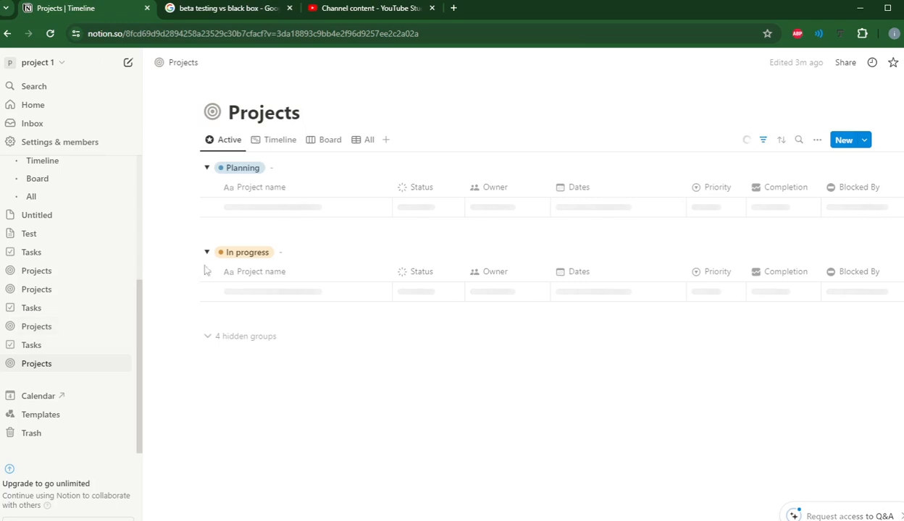
left_click(40, 330)
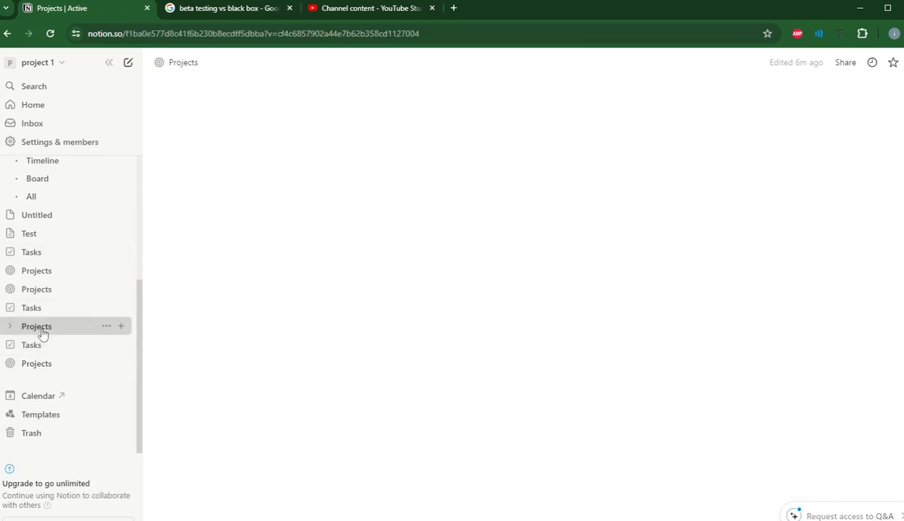
left_click(39, 292)
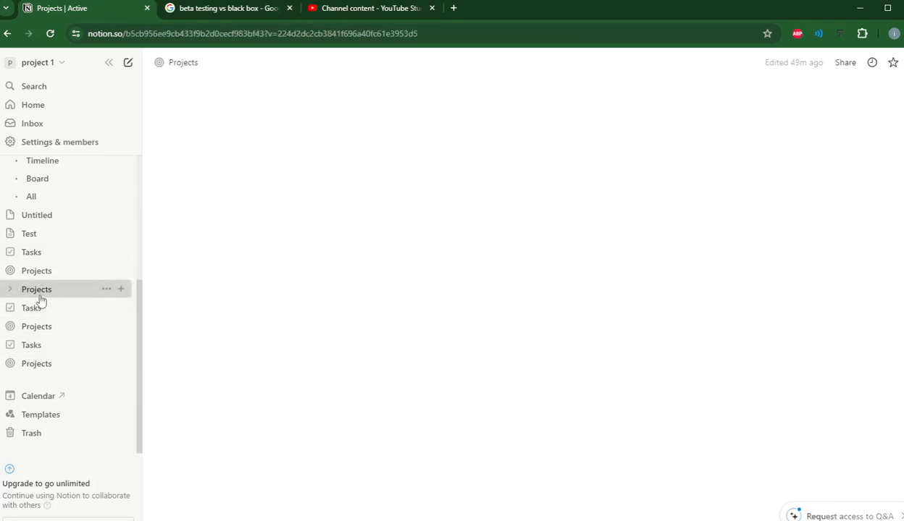
left_click(41, 275)
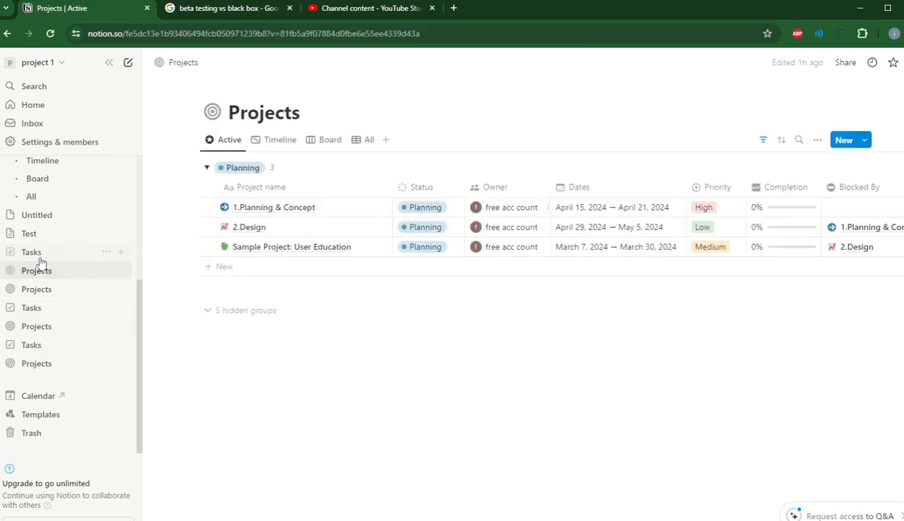
left_click(39, 253)
scroll(38, 258, "up", 2)
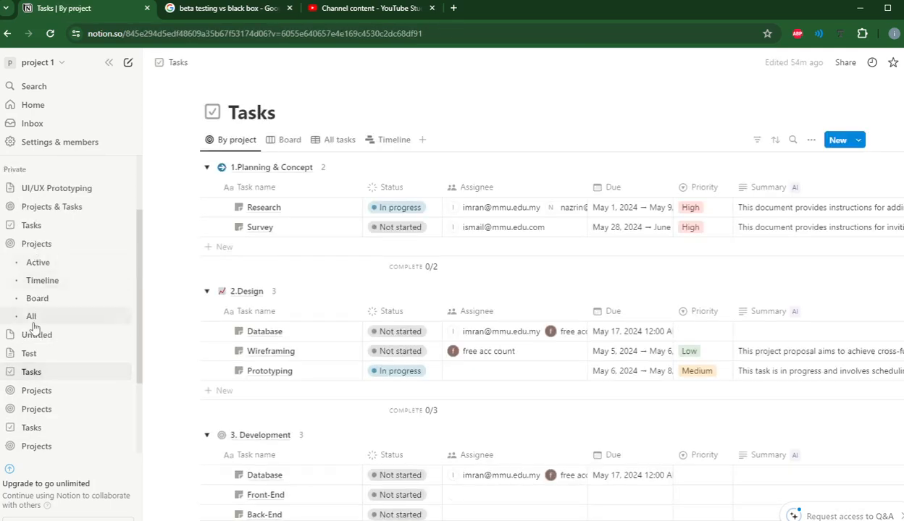
left_click(36, 334)
left_click(44, 283)
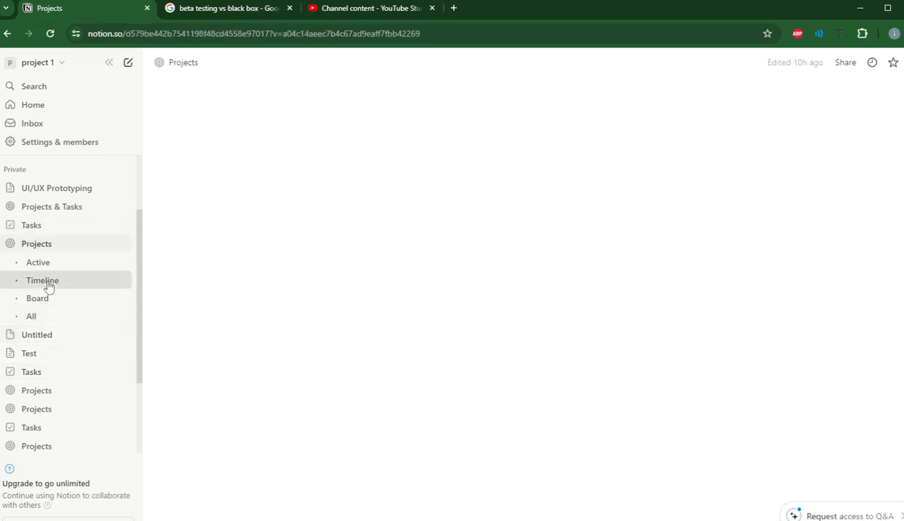
Step: Add a Timeline view to the Tasks database
left_click(33, 226)
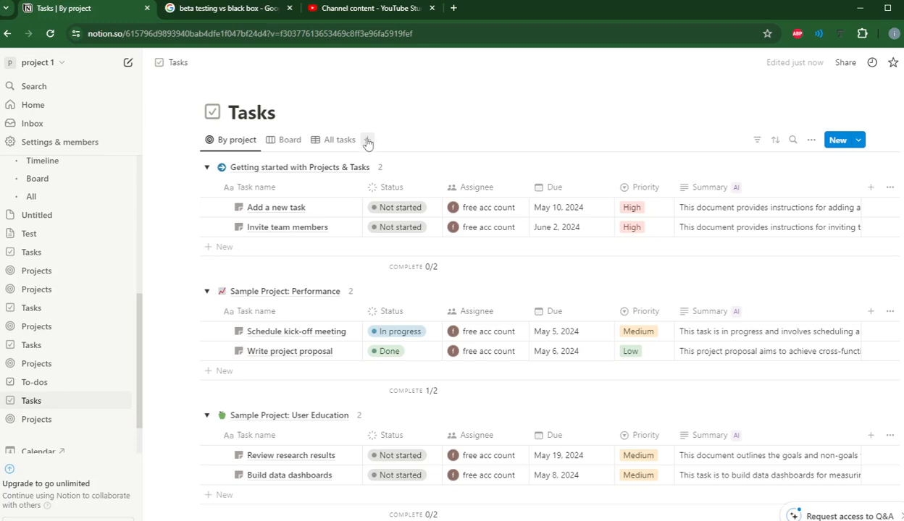
left_click(367, 141)
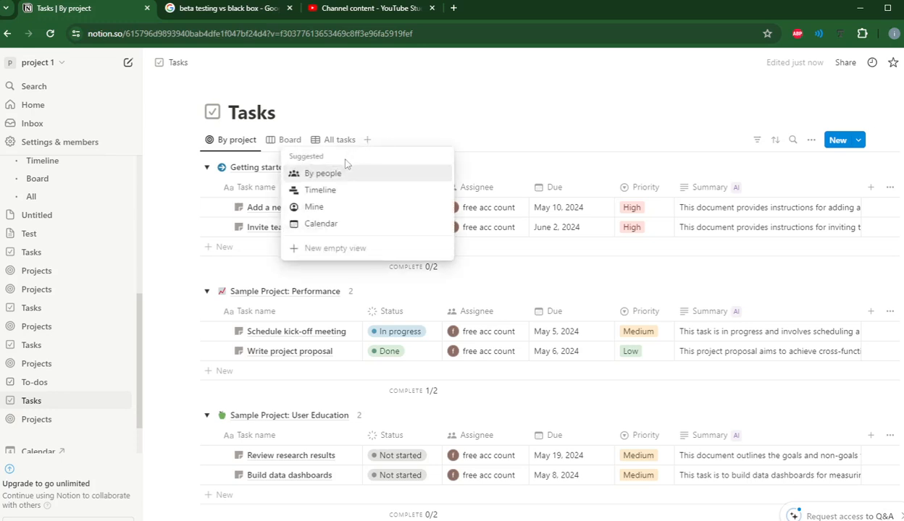
left_click(319, 191)
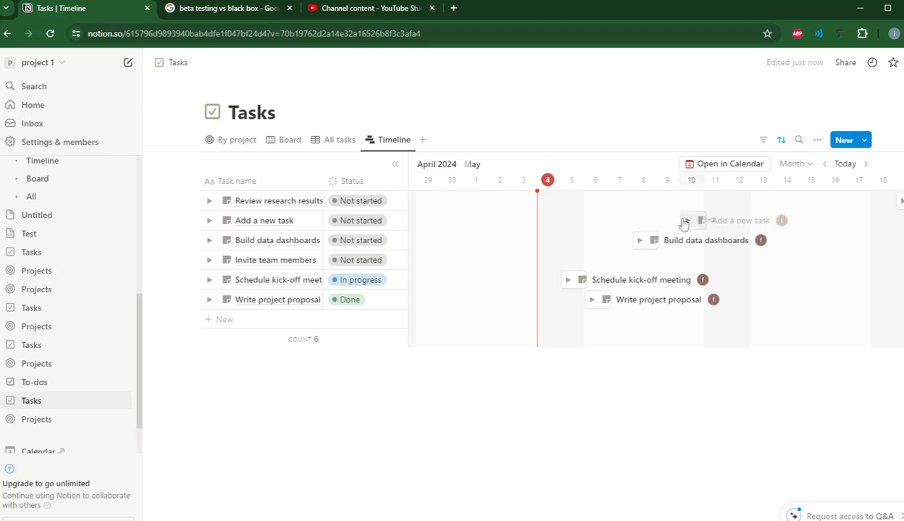
Step: Stretch the Add a new task bar to span several days from May 8, keeping its name
left_click_drag(636, 220, 721, 221)
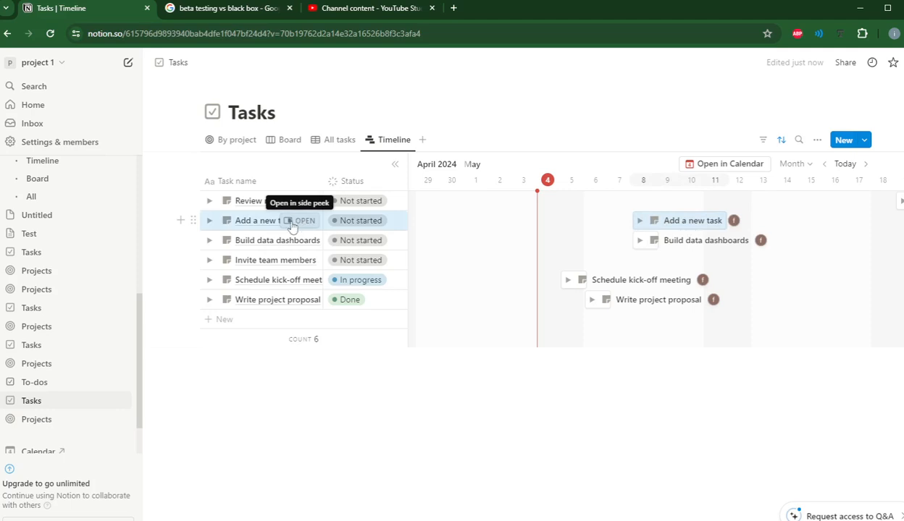
left_click(273, 223)
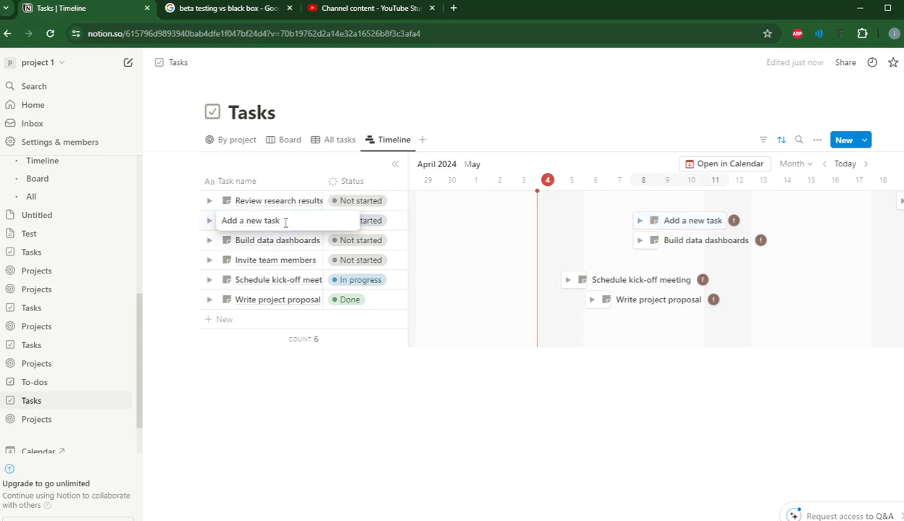
left_click_drag(285, 222, 219, 226)
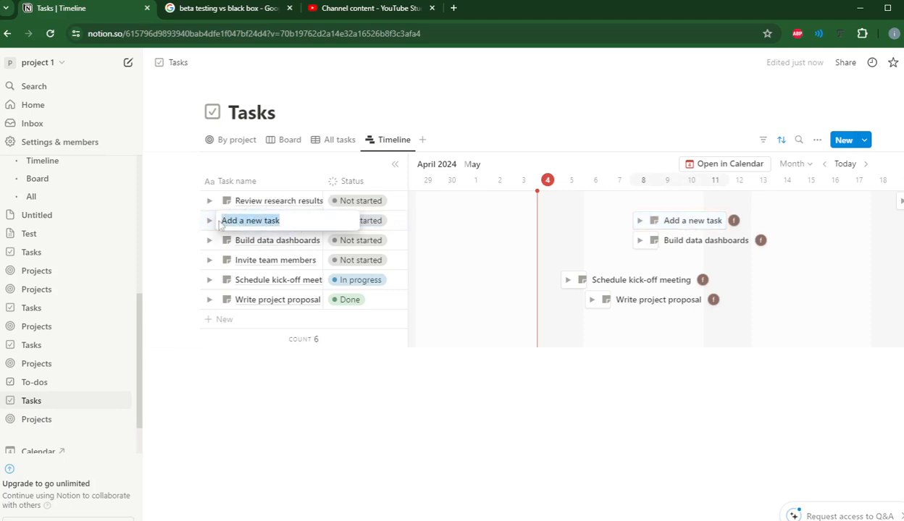
left_click(229, 145)
left_click(229, 144)
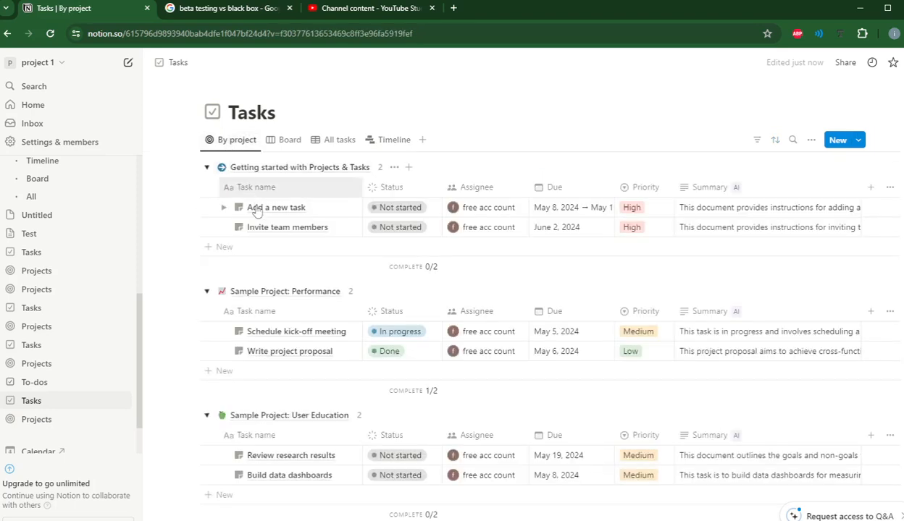
left_click(299, 207)
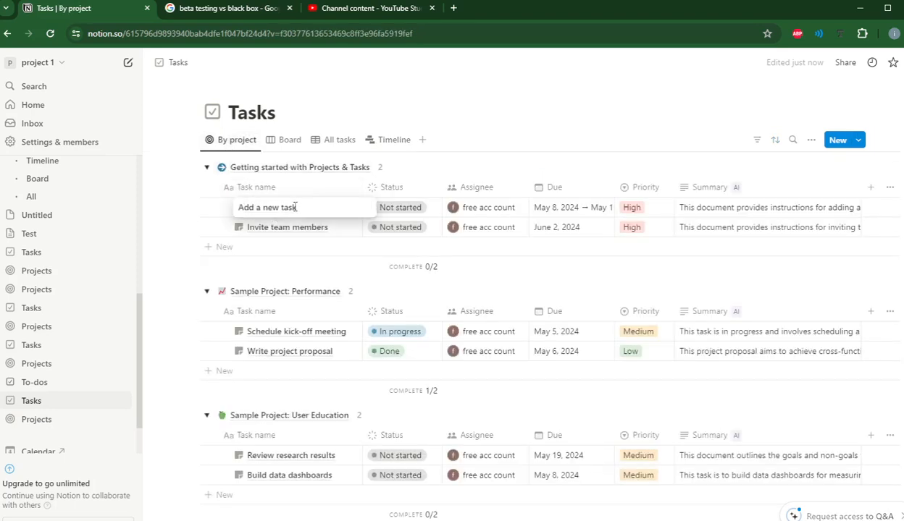
left_click_drag(295, 207, 242, 207)
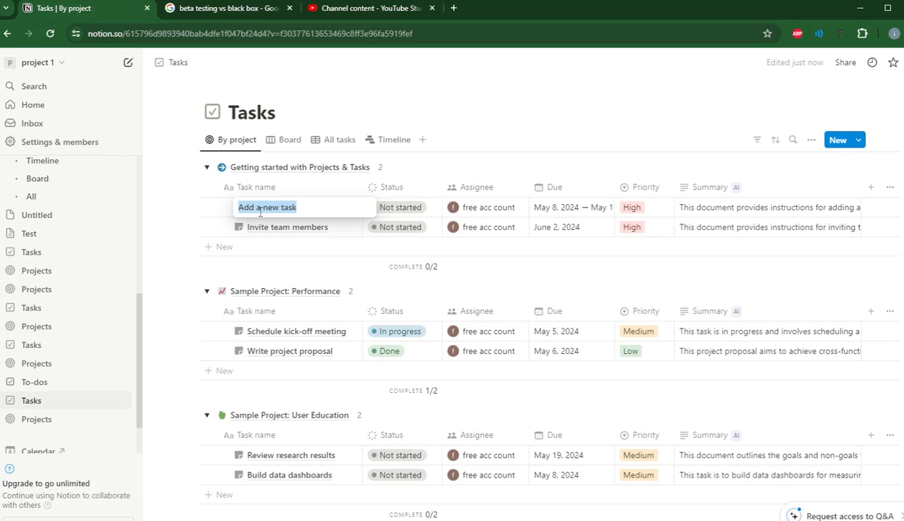
left_click(394, 140)
left_click(393, 140)
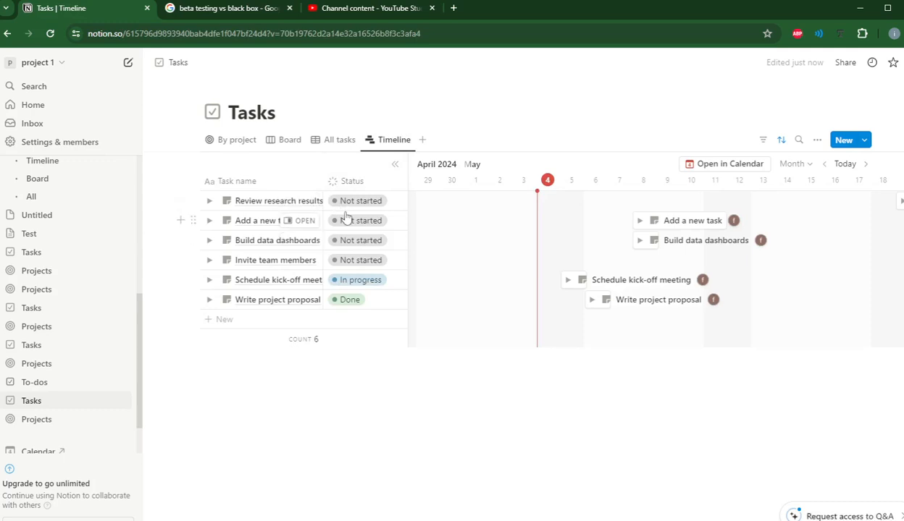
Step: Change the timeline's sort property from Status to Project
left_click(780, 140)
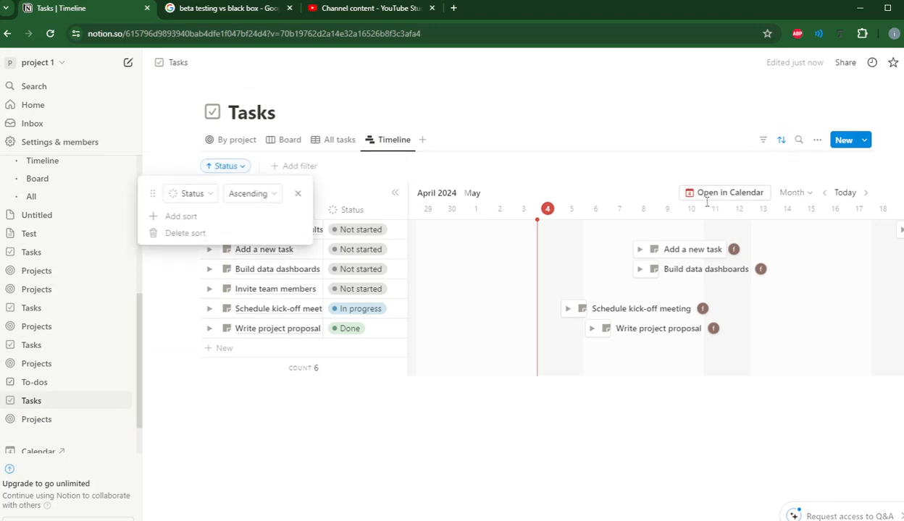
left_click(208, 194)
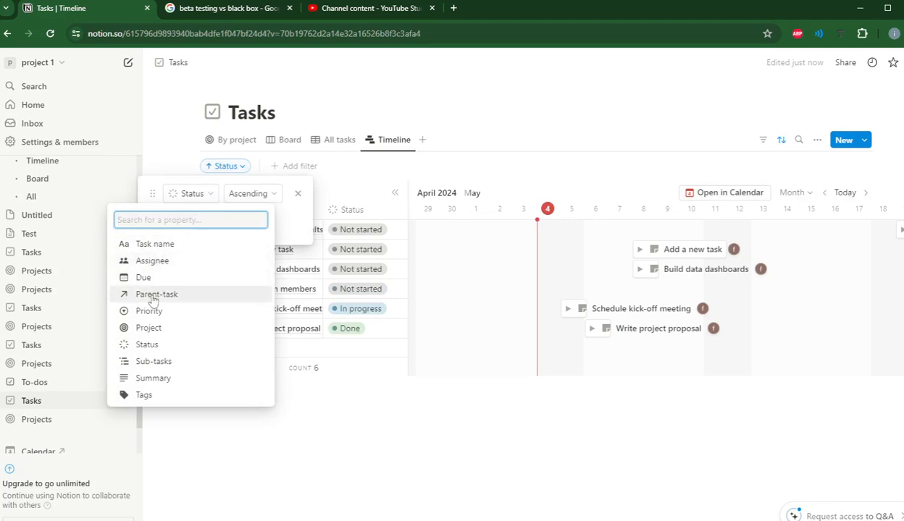
left_click(148, 328)
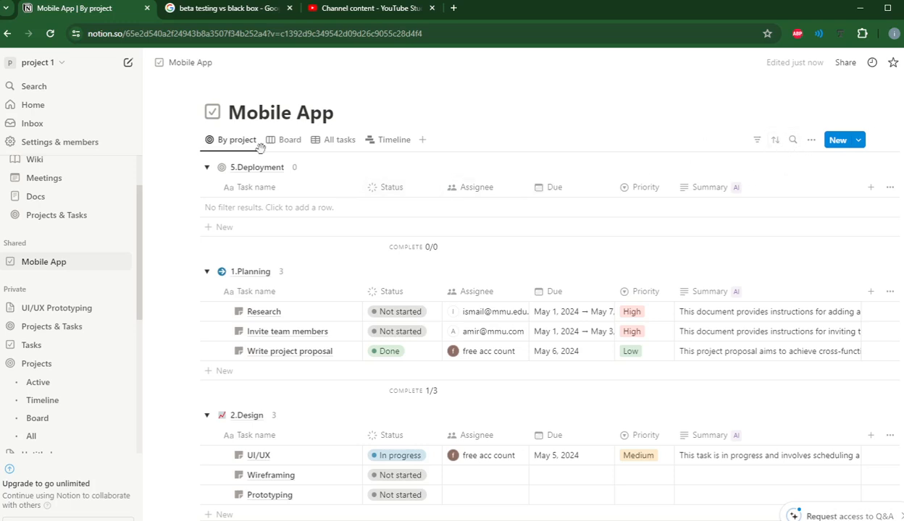
left_click(773, 142)
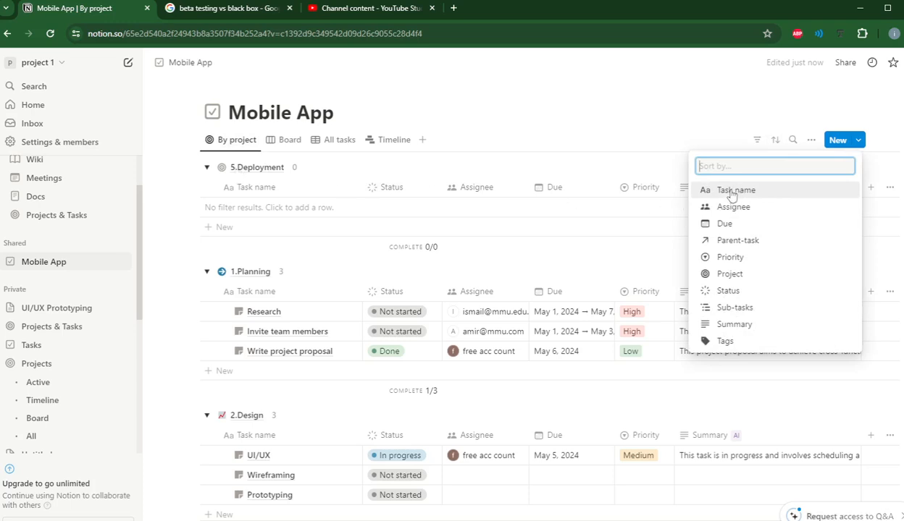
left_click(731, 192)
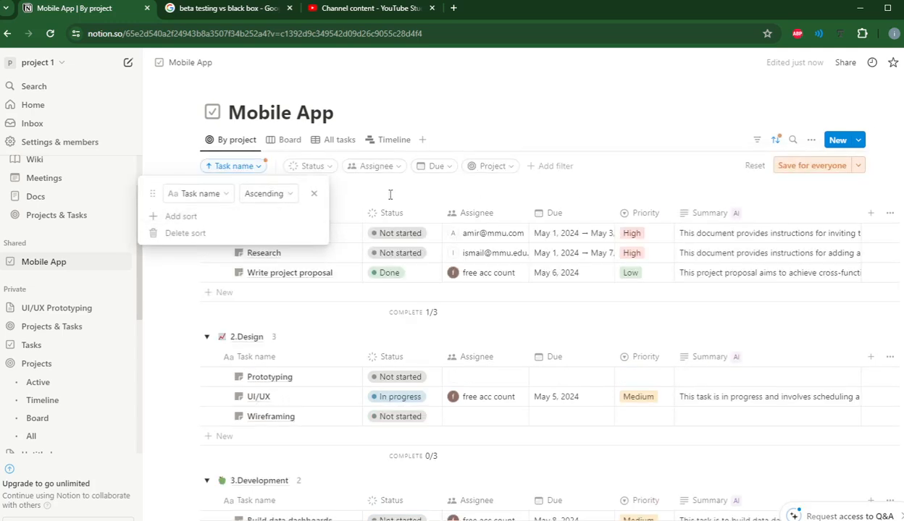
left_click(316, 195)
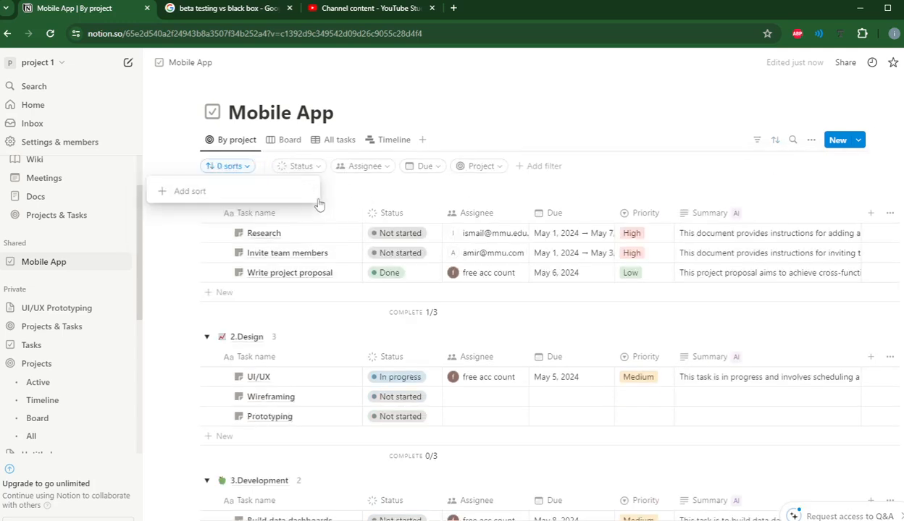
left_click(347, 197)
scroll(298, 248, "down", 5)
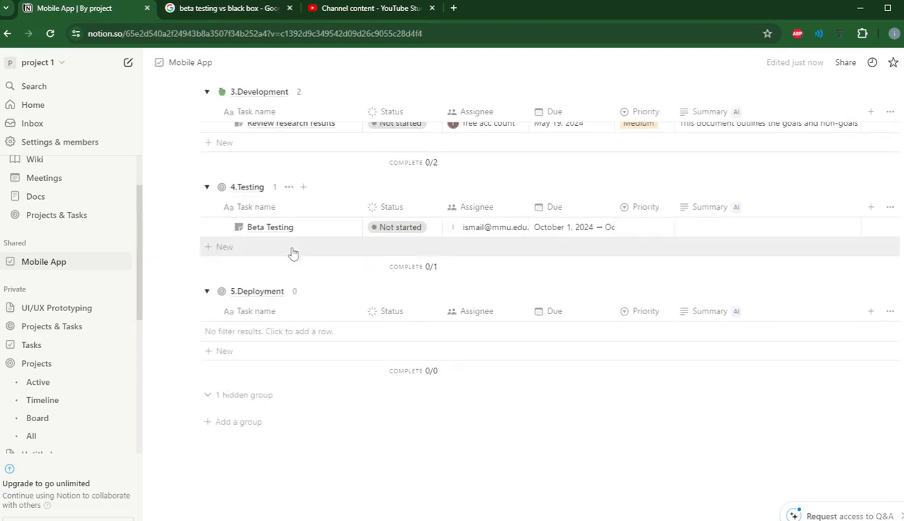
scroll(274, 252, "up", 5)
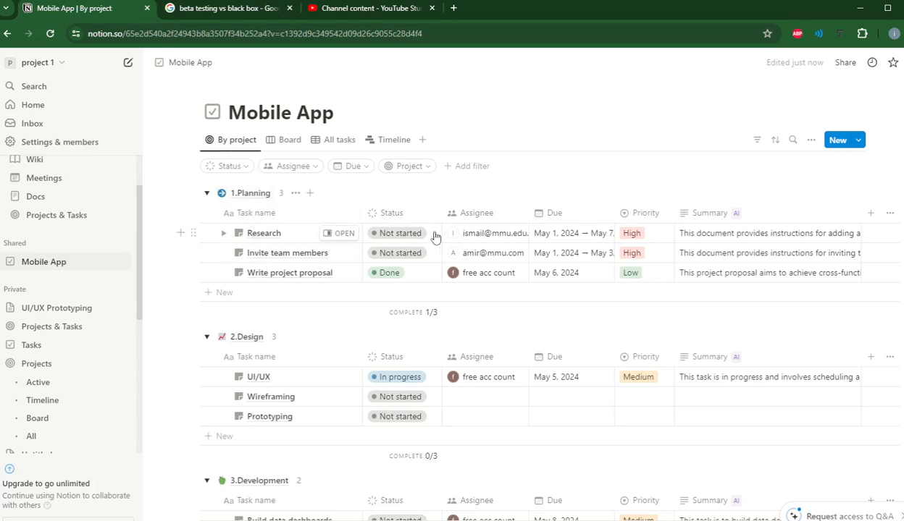
Step: Review the Research, Invite team members and Write project proposal assignees without changing them
left_click(472, 234)
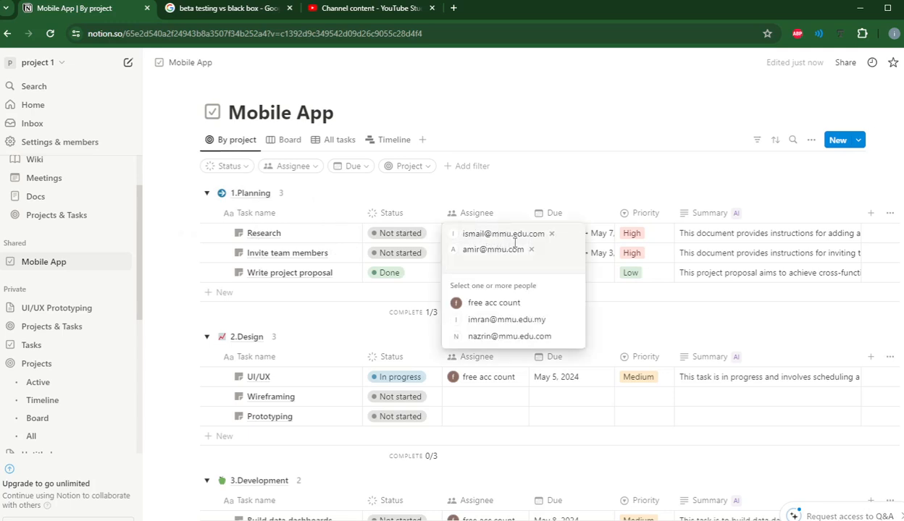
key("Escape")
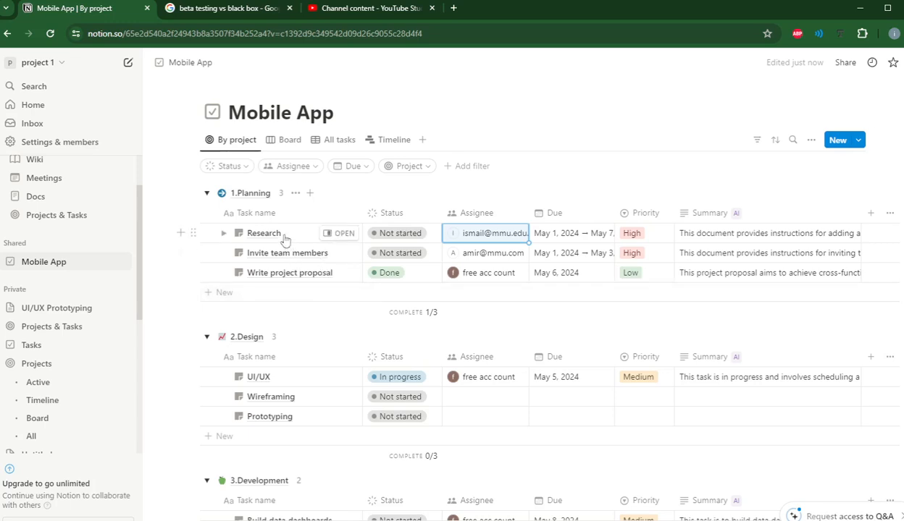
left_click(489, 238)
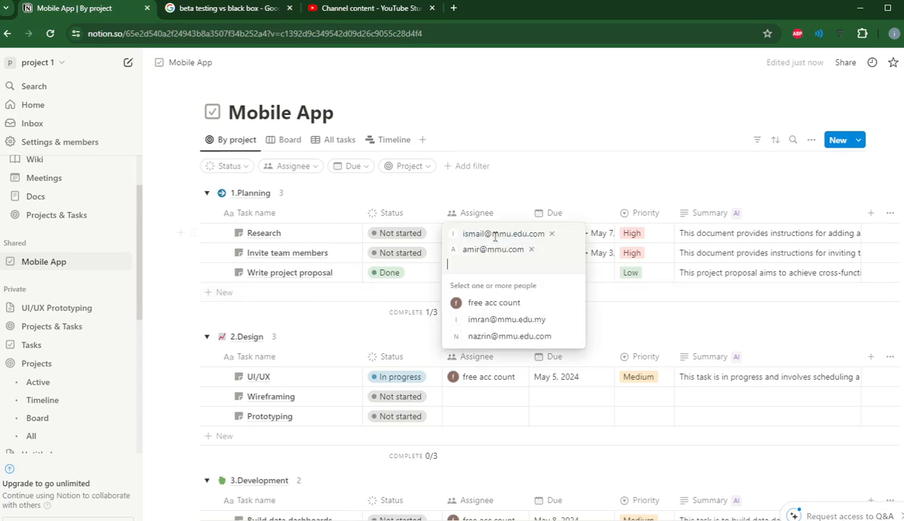
key("Escape")
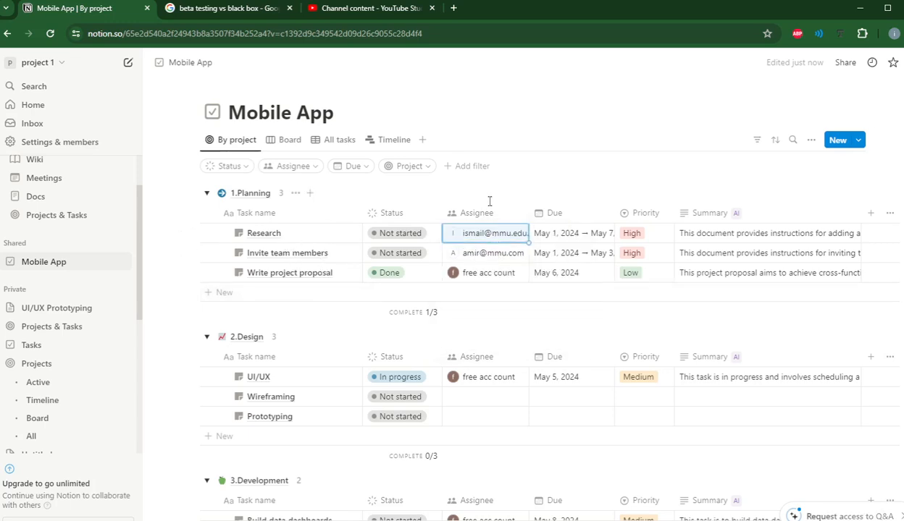
left_click(496, 254)
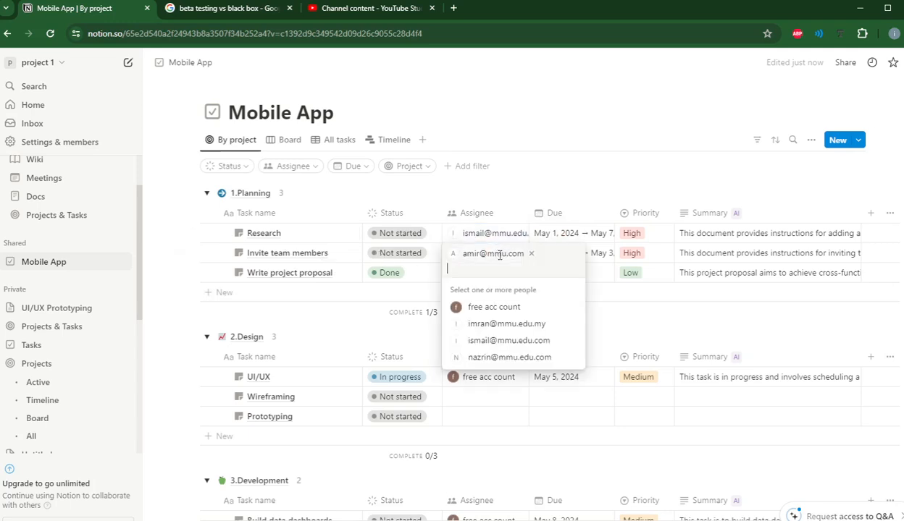
left_click(315, 280)
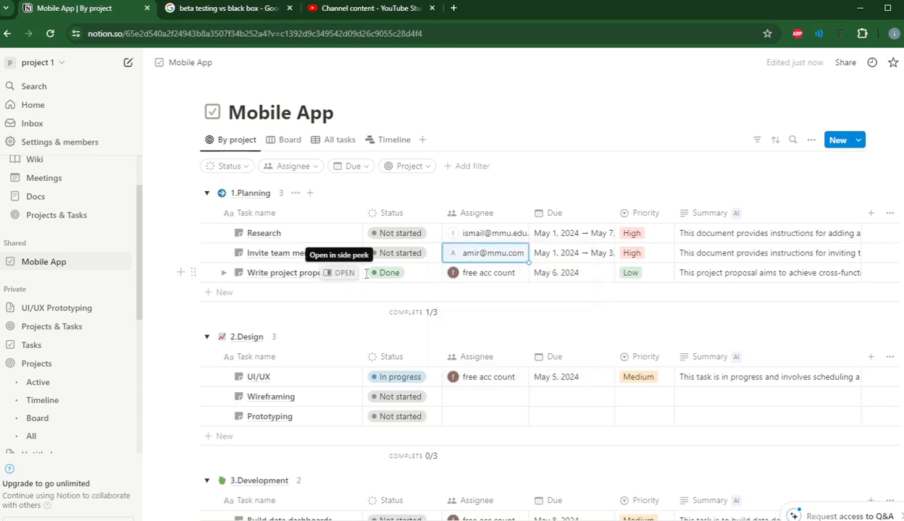
left_click(487, 276)
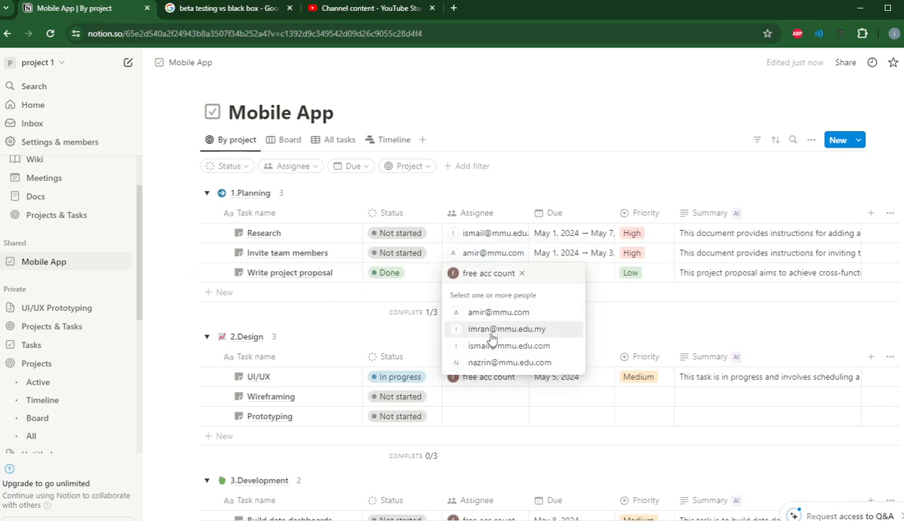
key("Escape")
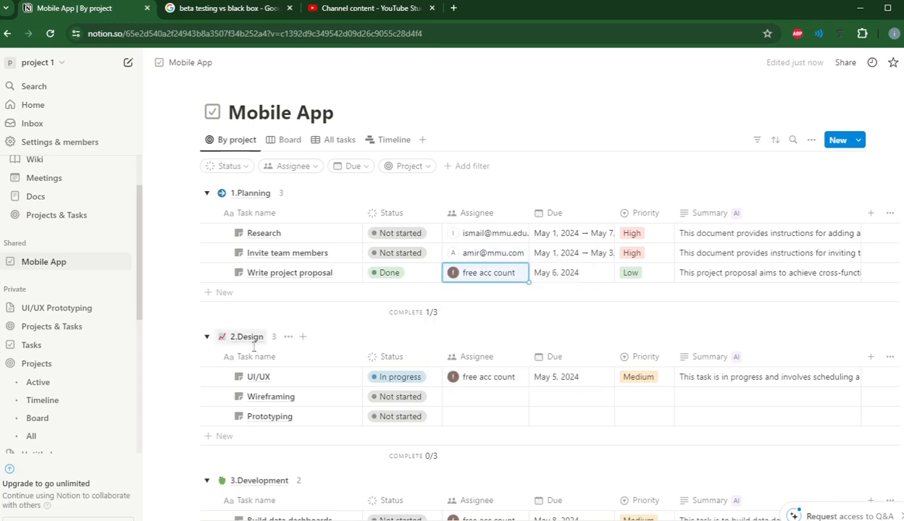
Step: Reassign UI/UX by adding a new teammate and removing the original assignee
left_click(468, 383)
left_click(498, 416)
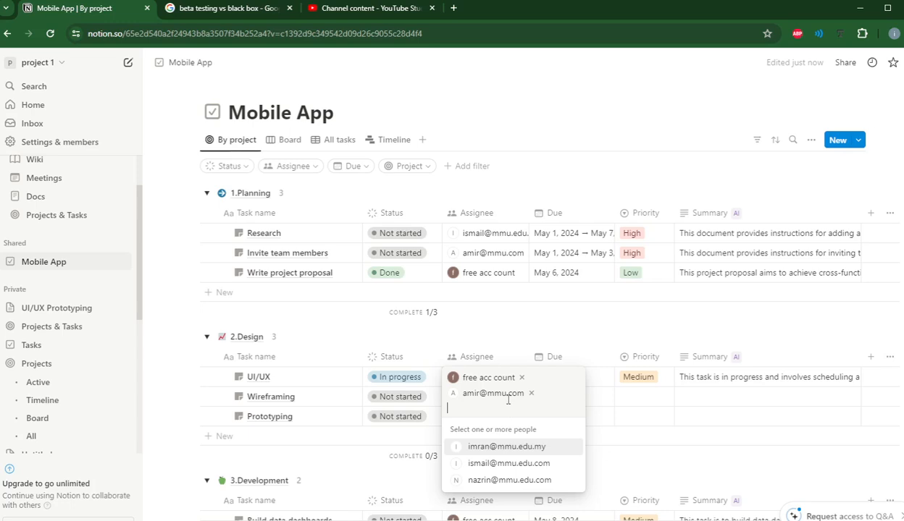
left_click(522, 378)
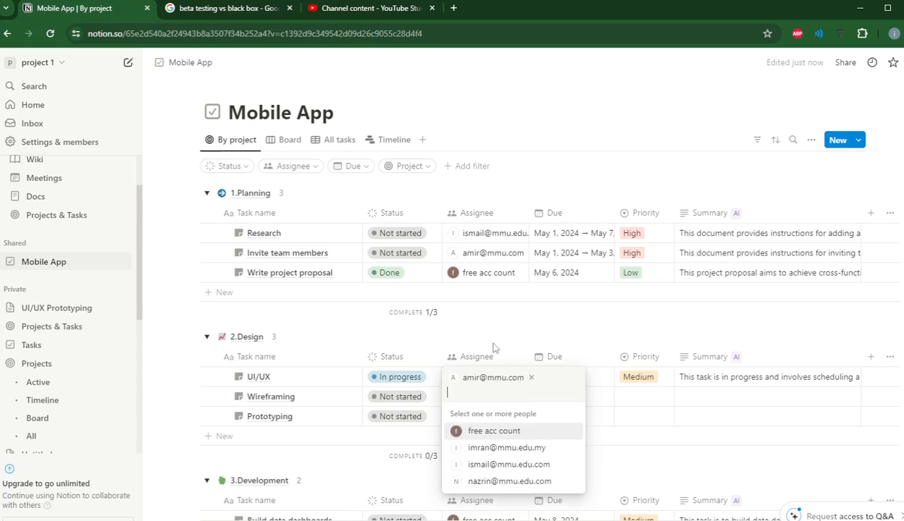
key("Escape")
Step: Assign a teammate to Wireframing, and that teammate plus a second one to Prototyping
left_click(500, 396)
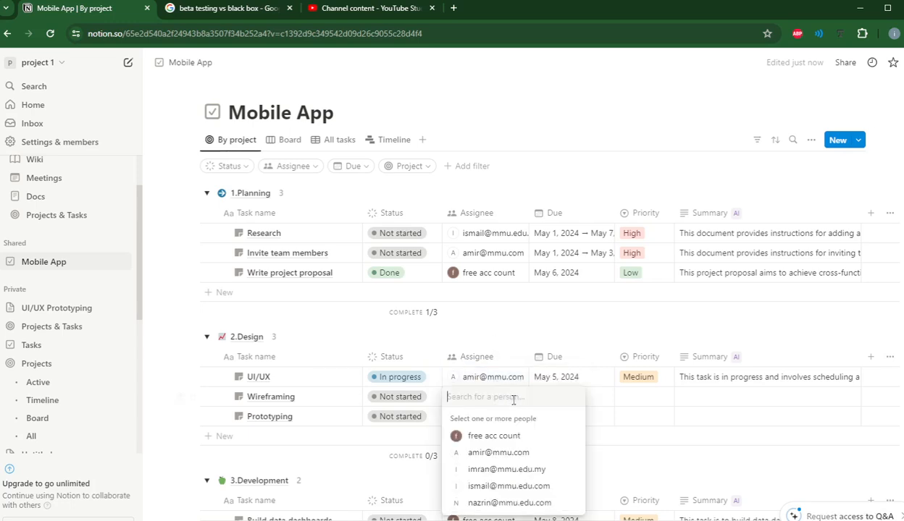
left_click(499, 469)
key("Escape")
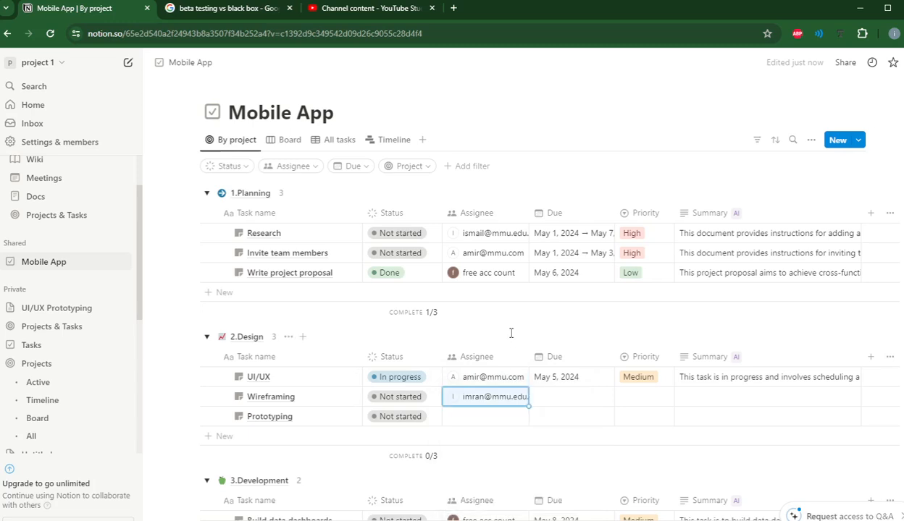
left_click(468, 418)
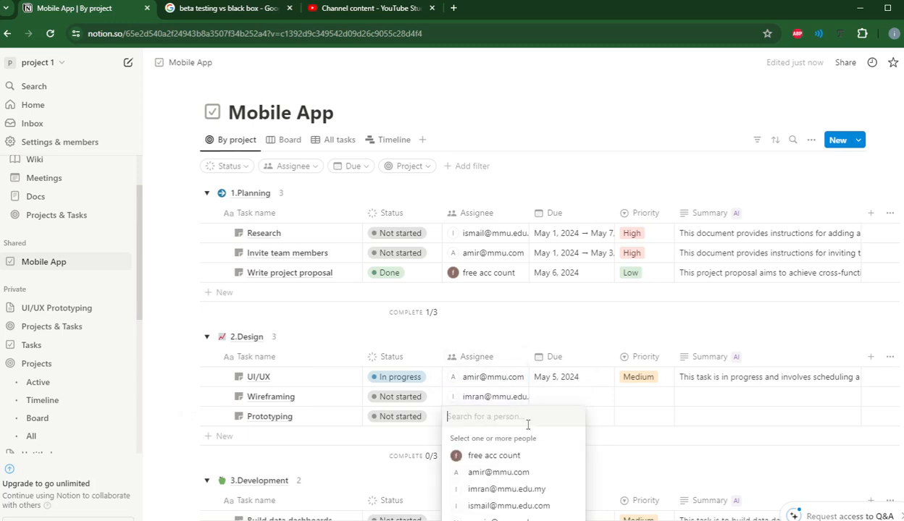
left_click(493, 487)
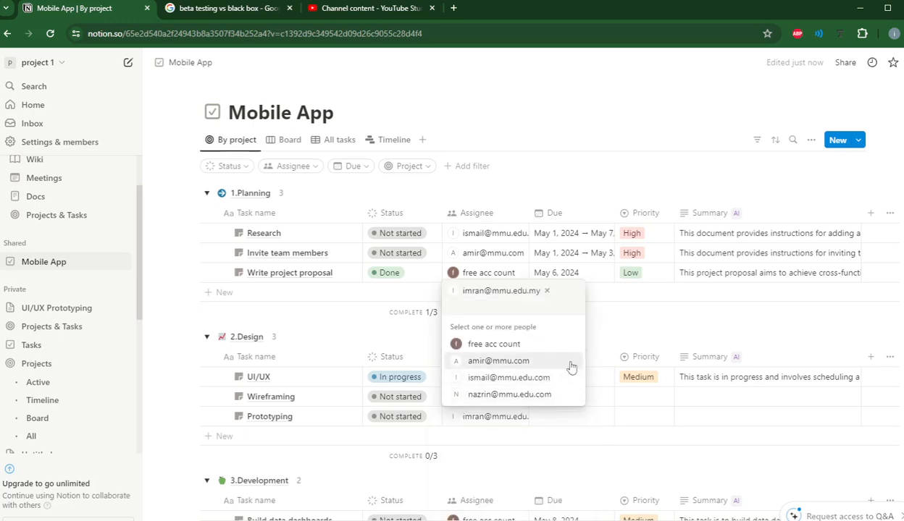
left_click(519, 394)
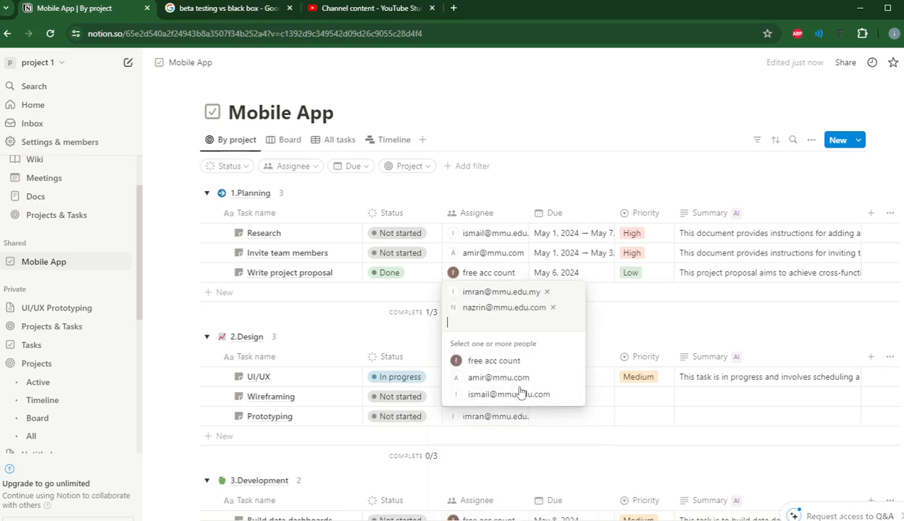
left_click(606, 316)
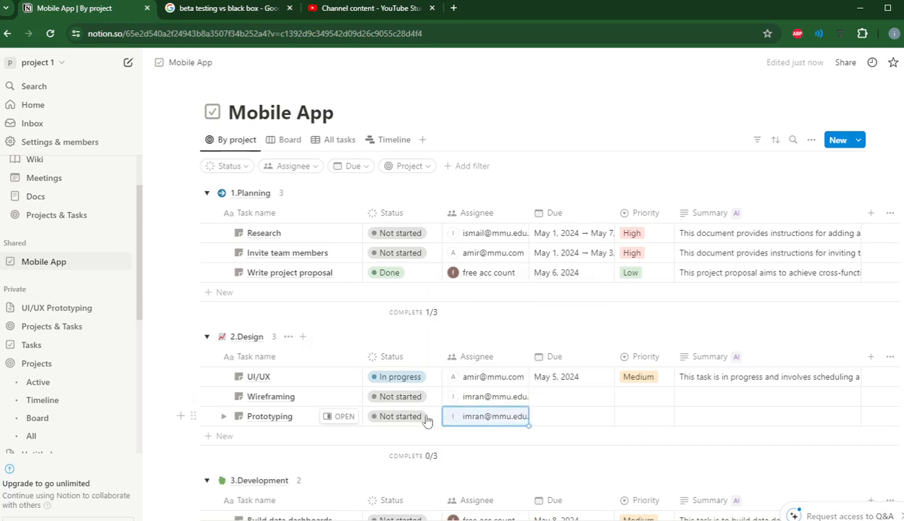
left_click(398, 141)
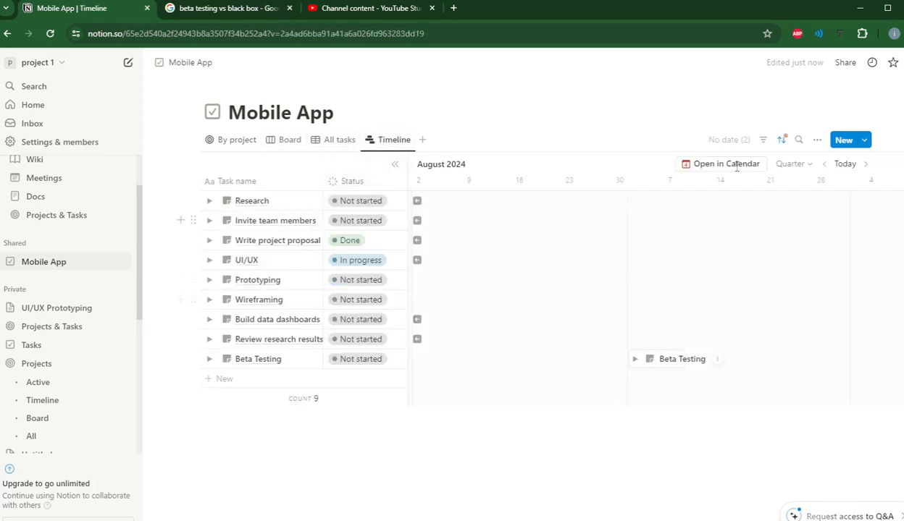
Step: Switch the timeline to a year-wide time scale
left_click(789, 165)
left_click(758, 289)
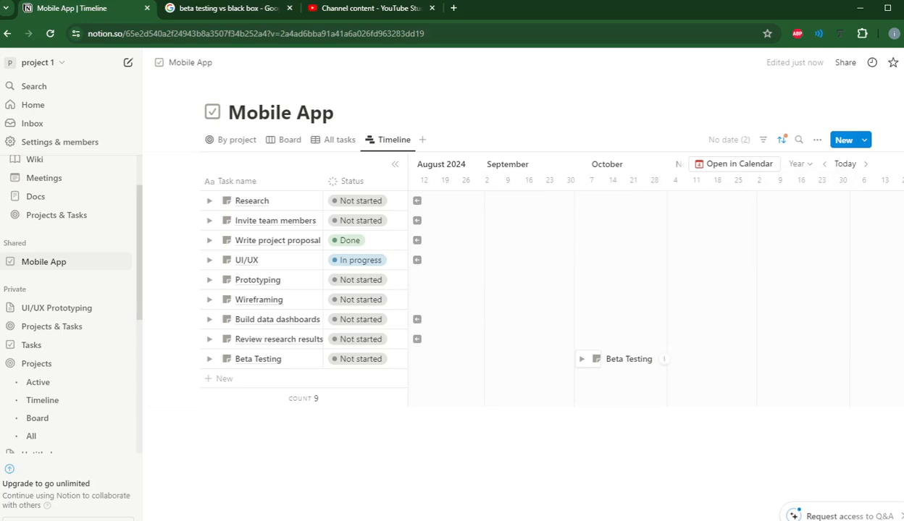
scroll(655, 289, "left", 7)
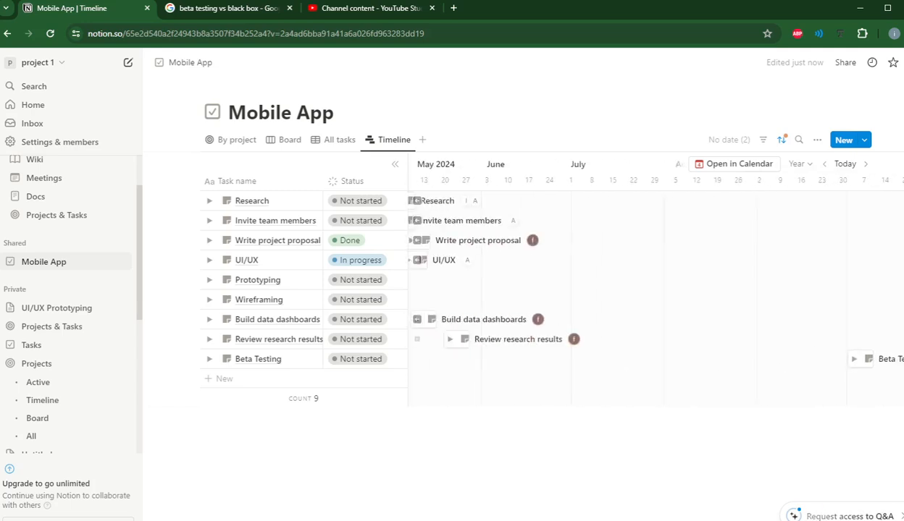
scroll(656, 289, "right", 5)
scroll(655, 290, "left", 3)
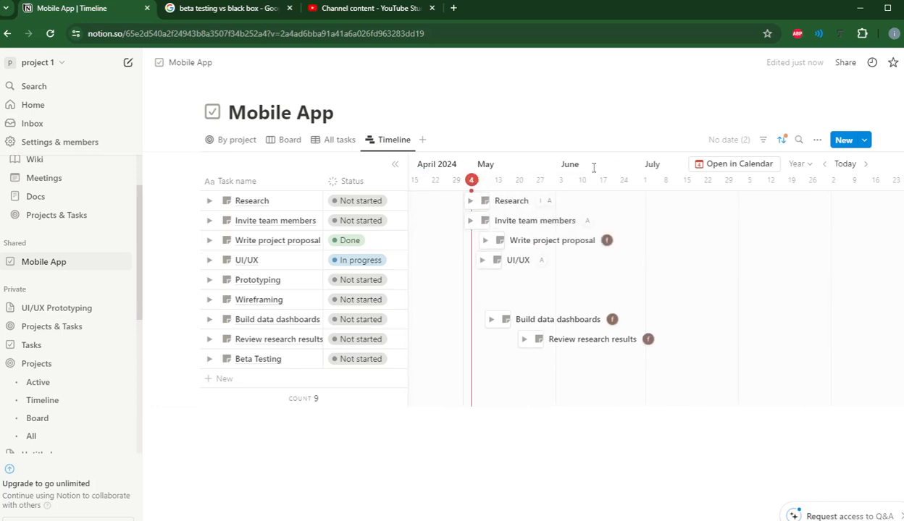
Step: Sort the timeline by Project ascending, then view the By project grouping and Board
left_click(781, 140)
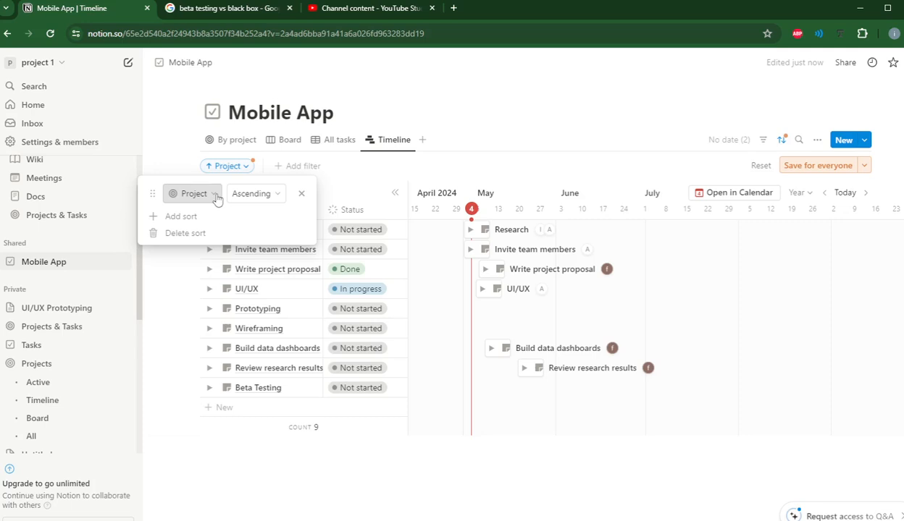
left_click(230, 140)
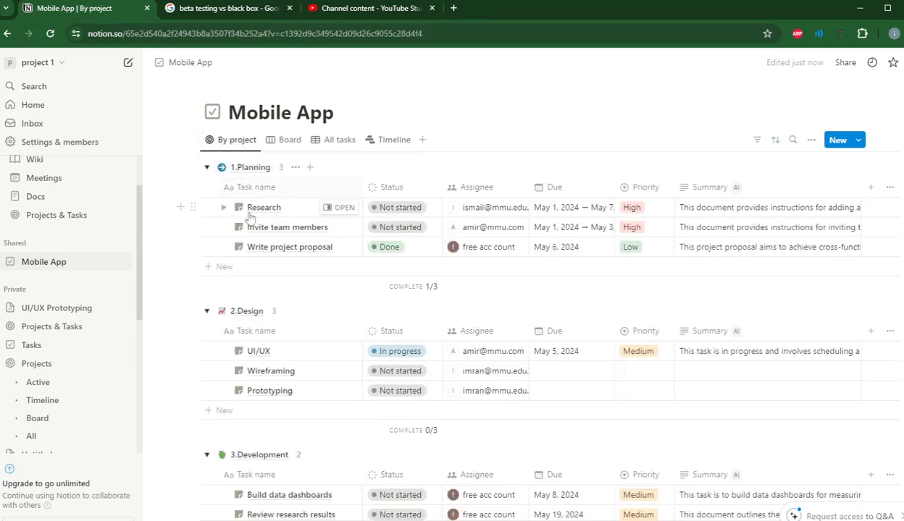
left_click(373, 145)
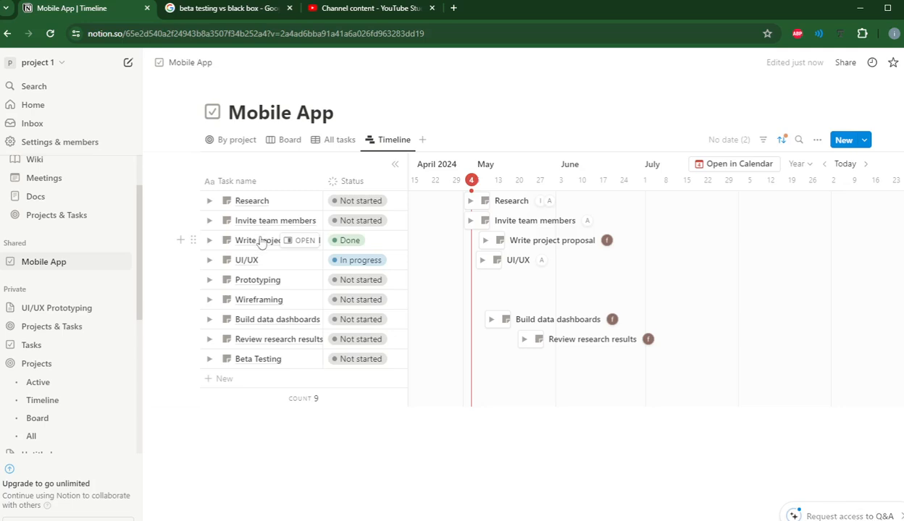
left_click(238, 141)
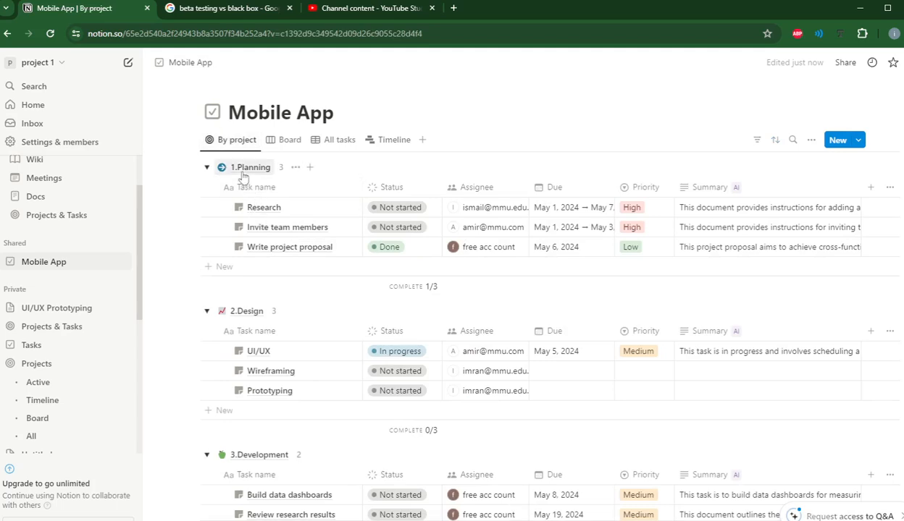
left_click(293, 148)
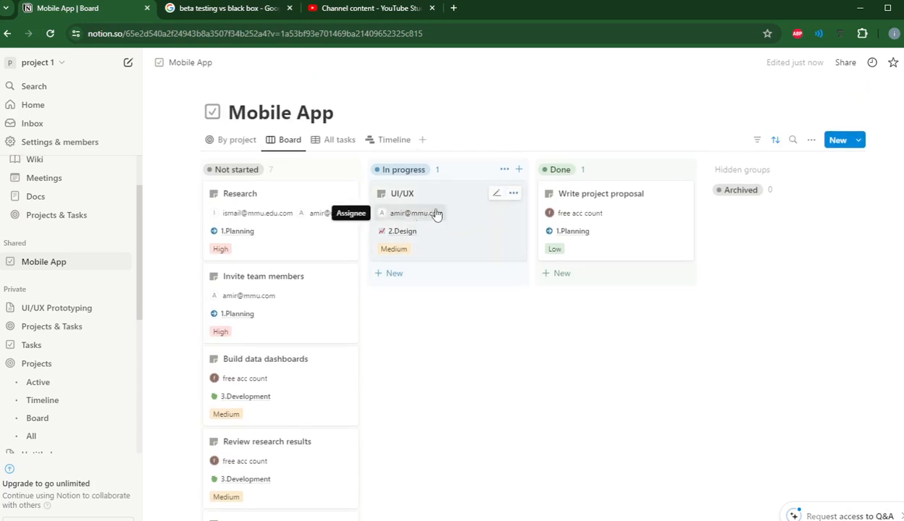
Step: Move UI/UX and Write project proposal to Not started, and Research into In progress
left_click_drag(432, 211, 276, 341)
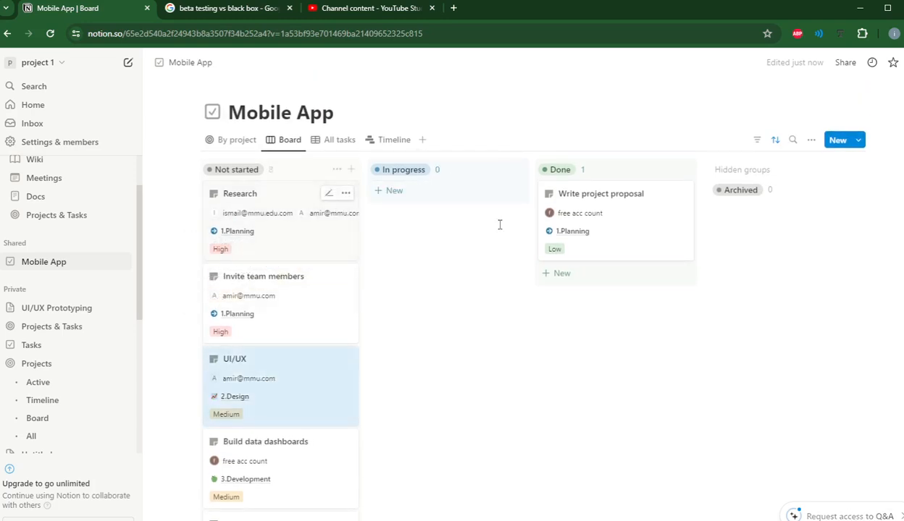
left_click_drag(588, 204, 279, 277)
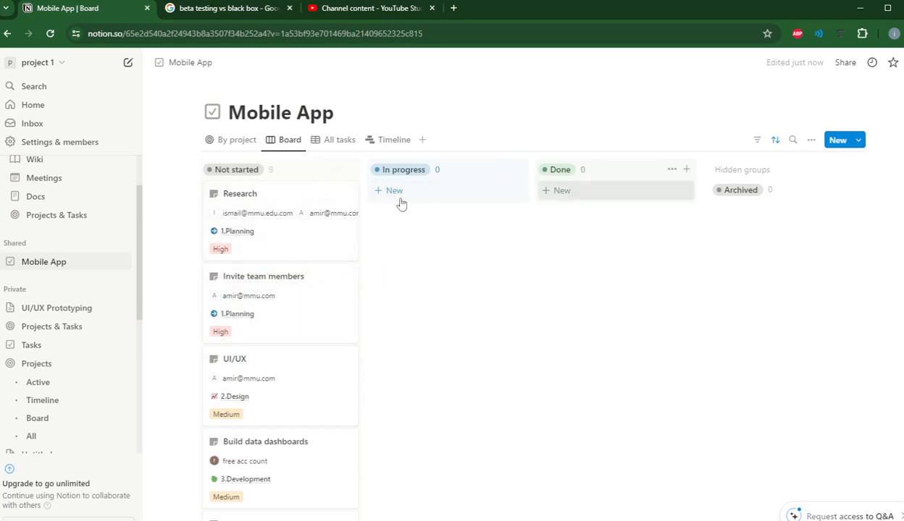
scroll(246, 366, "down", 3)
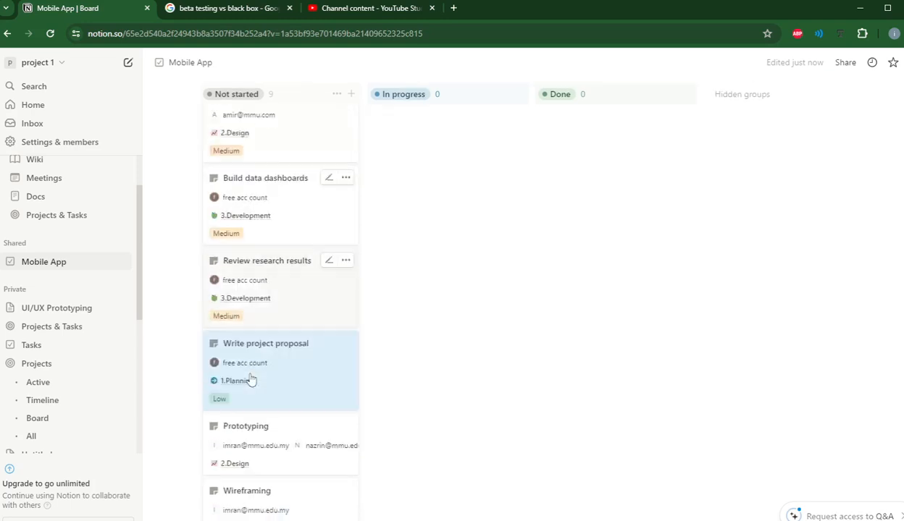
scroll(250, 364, "up", 3)
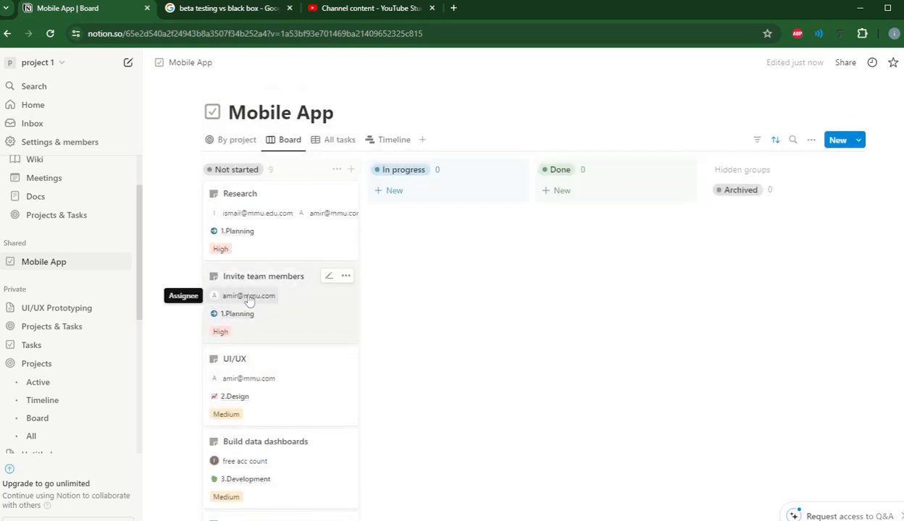
left_click_drag(262, 218, 426, 221)
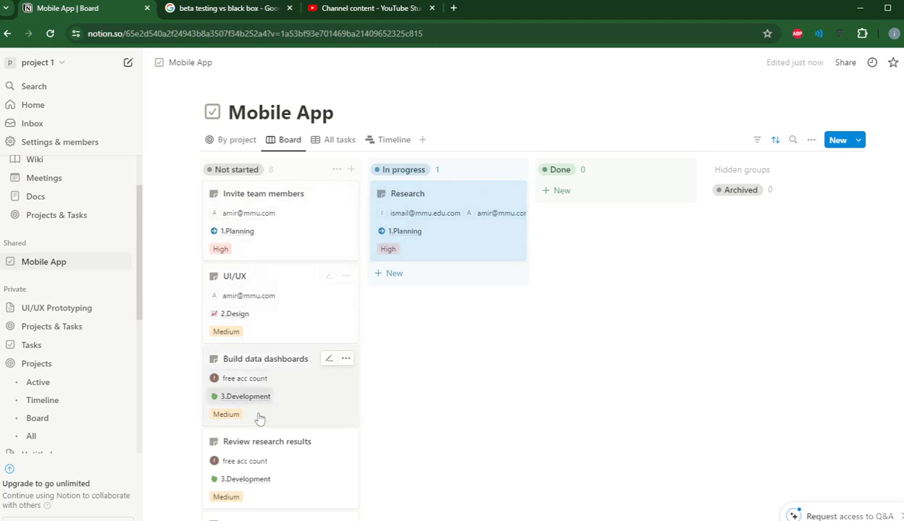
Step: Check statuses in the By project view, then drag UI/UX into In progress
left_click(226, 145)
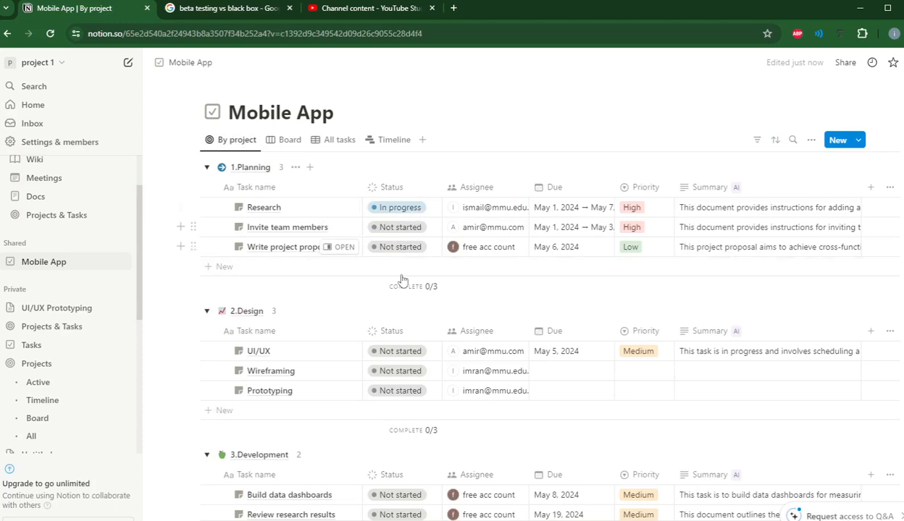
scroll(418, 395, "down", 5)
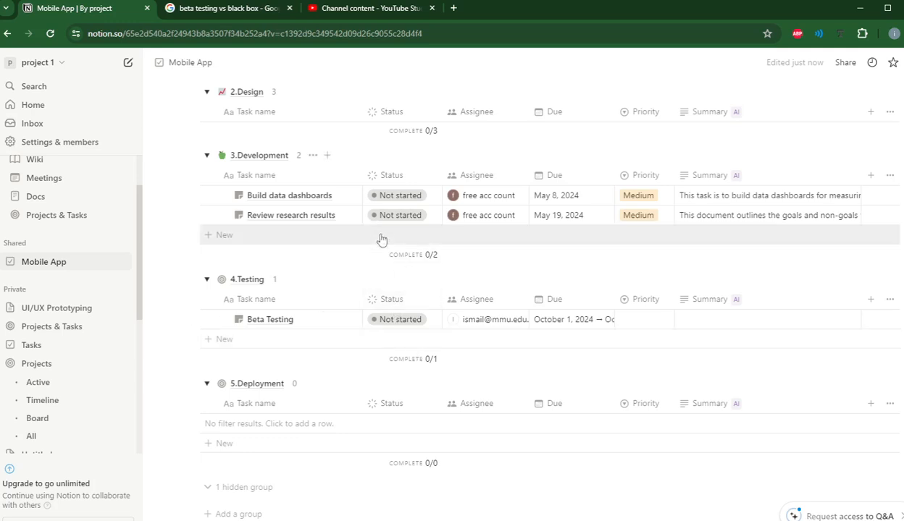
scroll(381, 239, "up", 3)
left_click(279, 86)
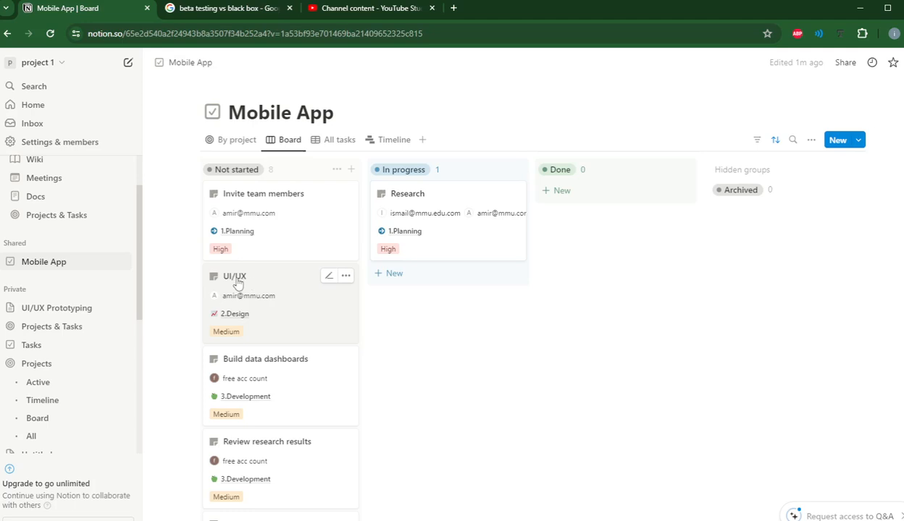
left_click_drag(237, 282, 410, 306)
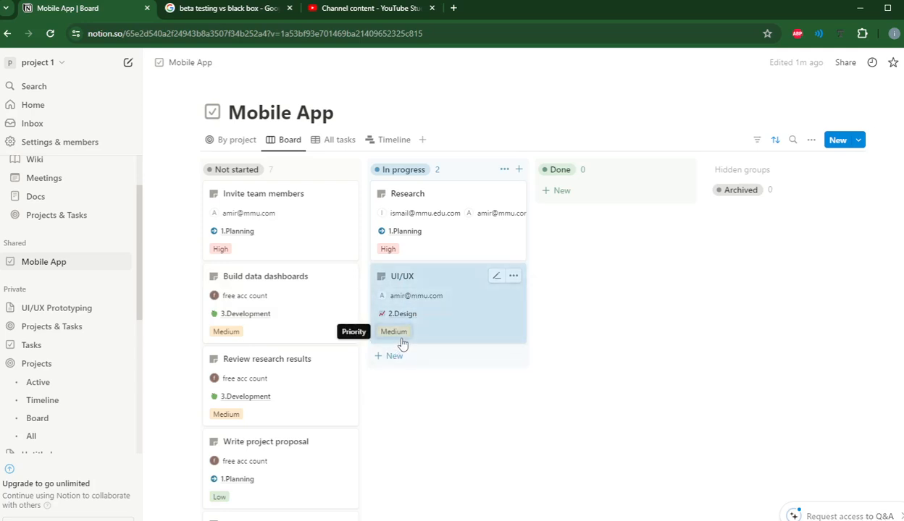
Step: Review By project, Board and All tasks views, leaving UI/UX assignees unchanged, ending on Timeline
left_click(235, 140)
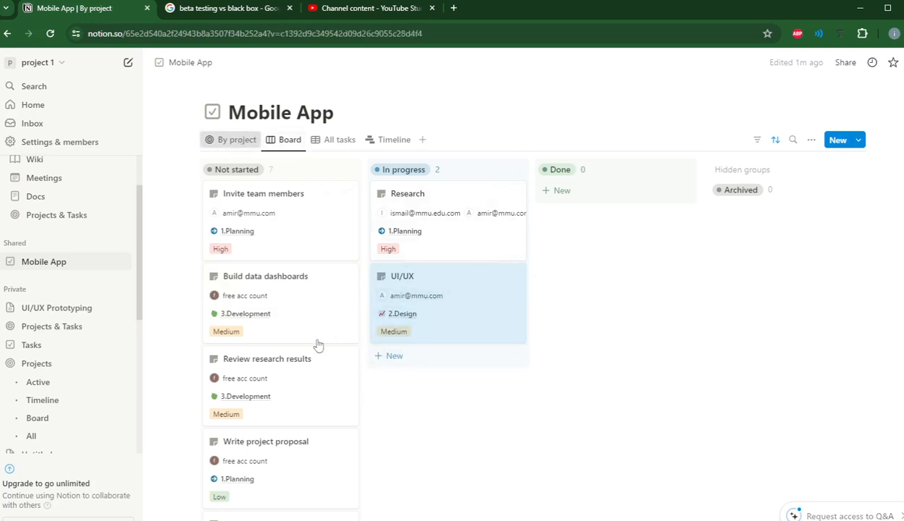
scroll(326, 261, "down", 2)
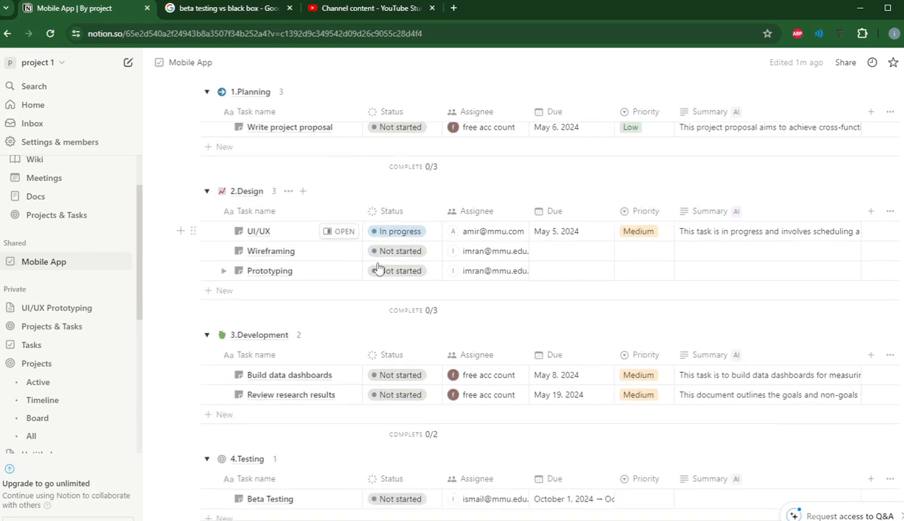
scroll(286, 141, "up", 2)
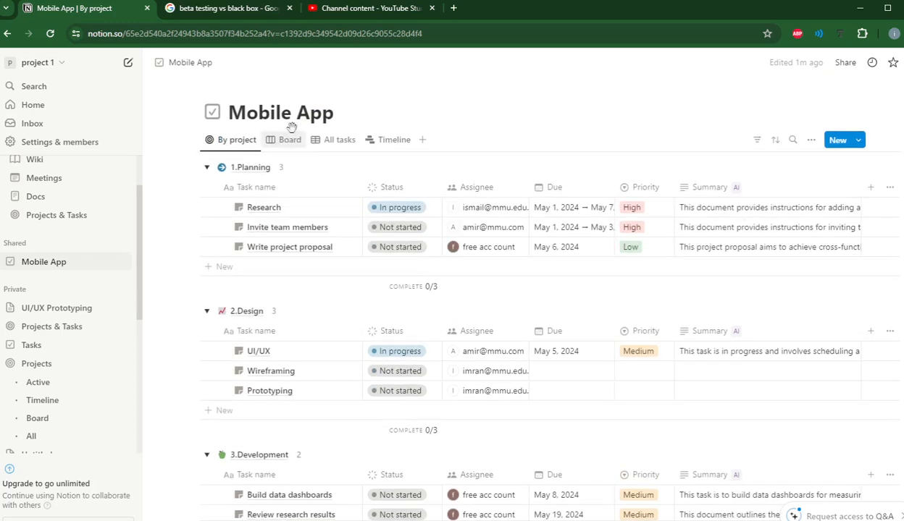
left_click(295, 140)
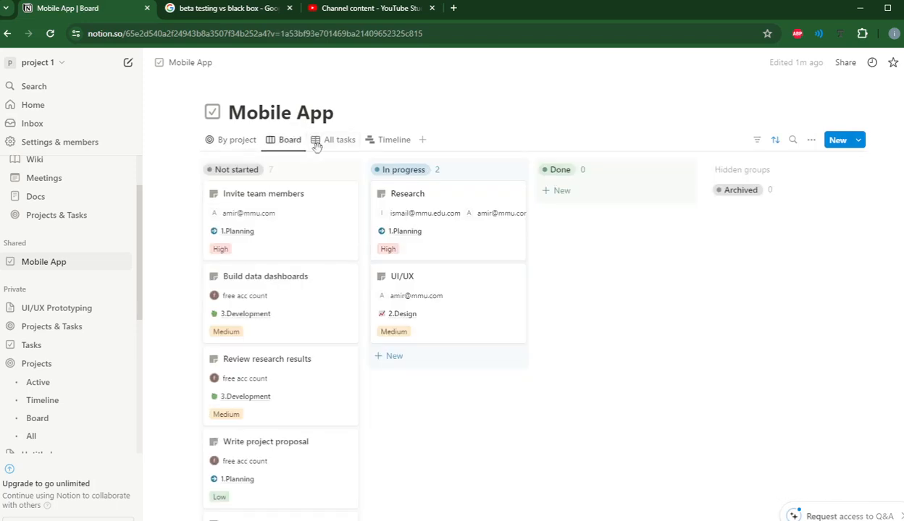
left_click(379, 144)
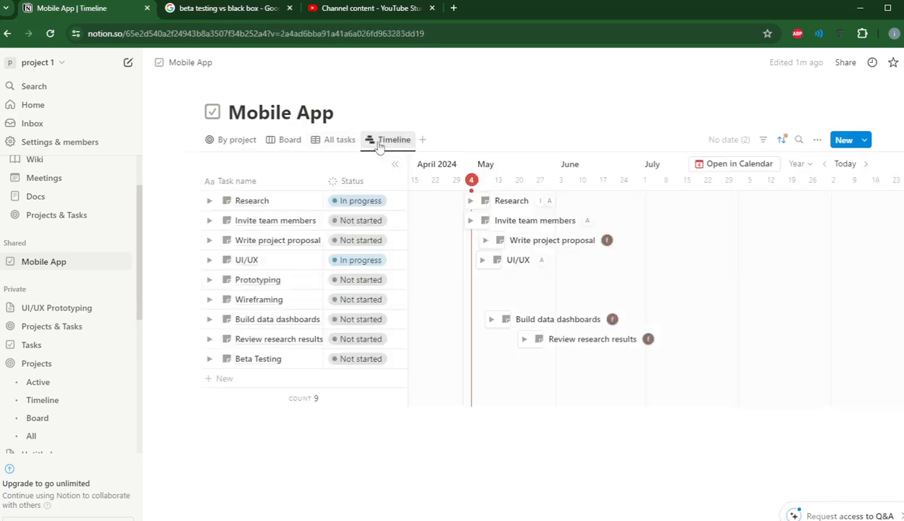
left_click(343, 144)
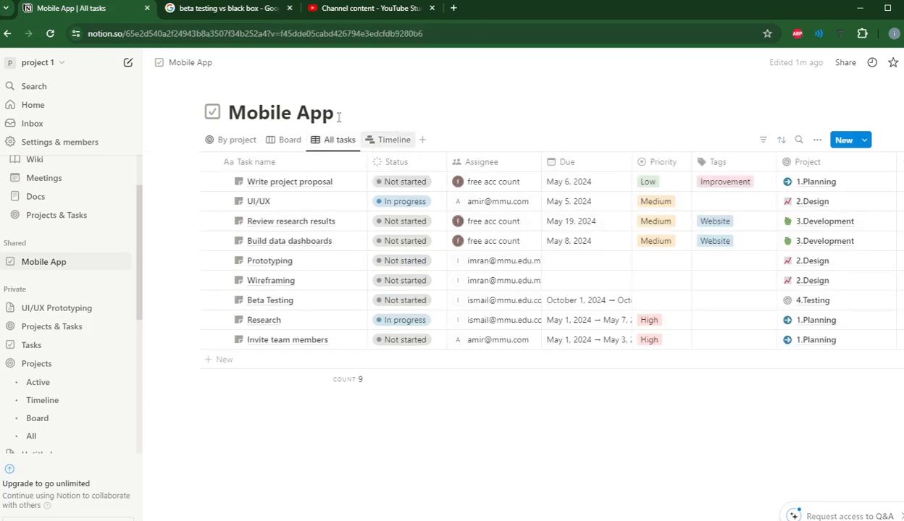
left_click(515, 203)
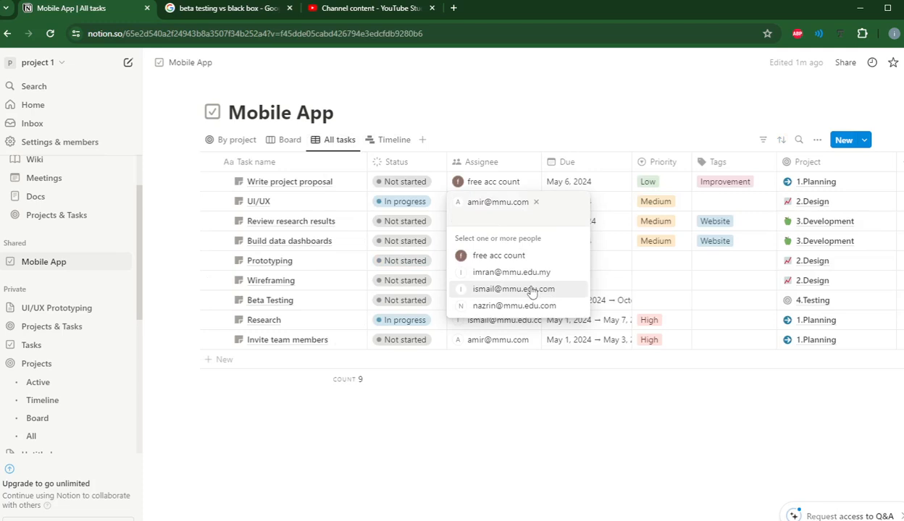
left_click(377, 103)
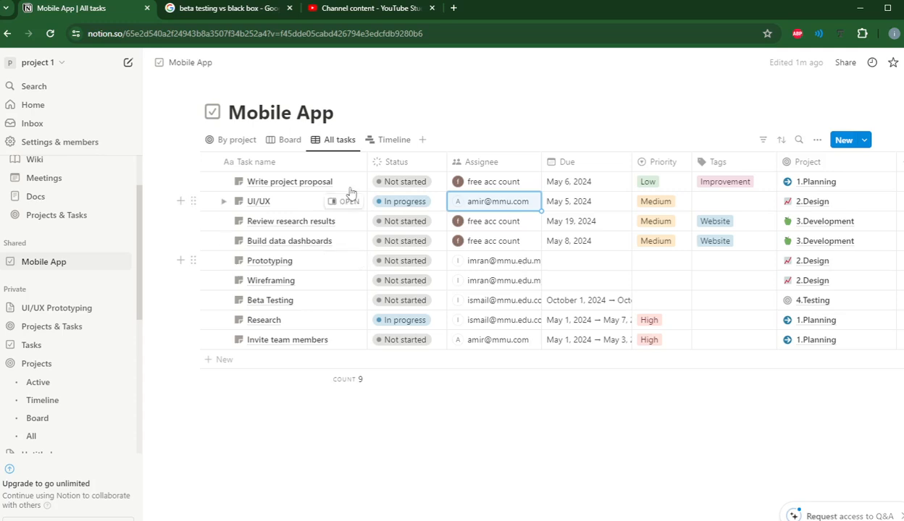
left_click(241, 142)
left_click(281, 145)
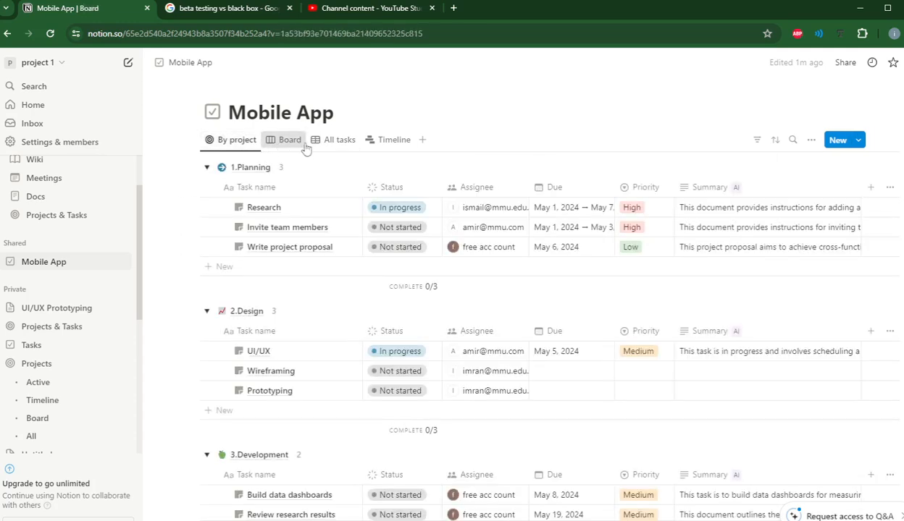
left_click(387, 144)
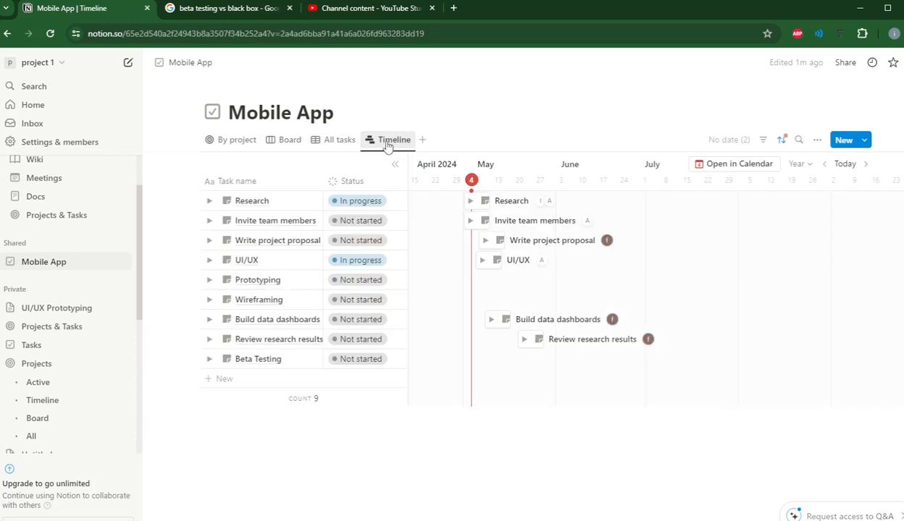